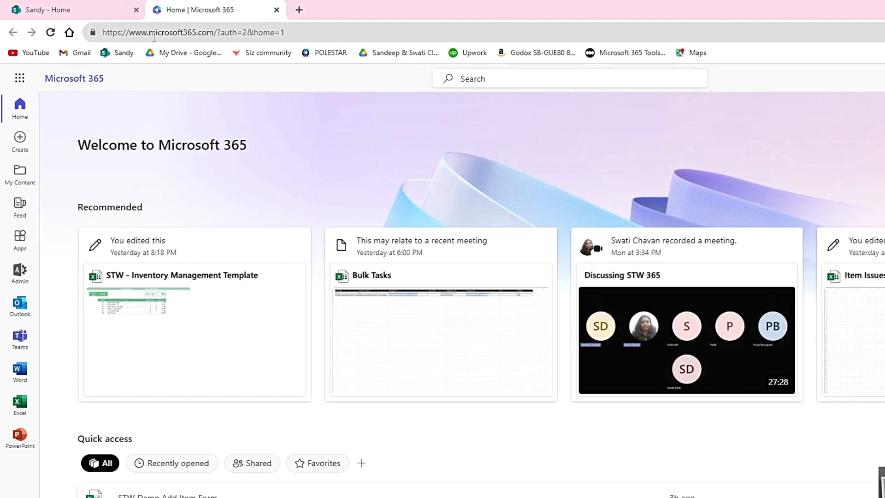
Step: Open the Bookings app from the Microsoft 365 home page
click(155, 37)
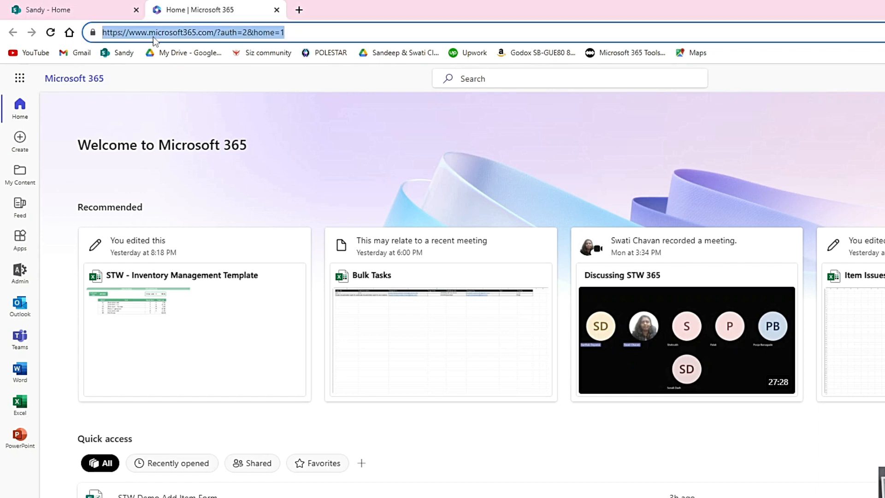
click(18, 86)
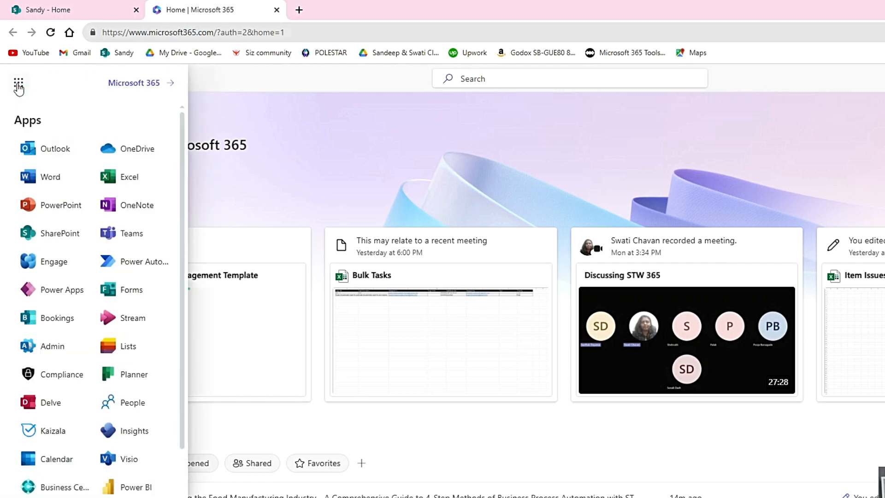
click(48, 322)
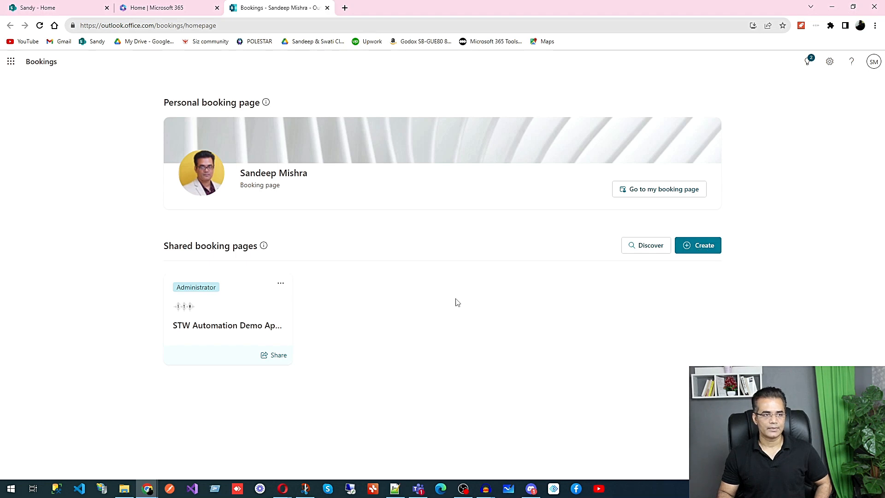
Step: Start a shared booking page from scratch and name it "Demo Booking System For" followed by the owner's first name
click(707, 246)
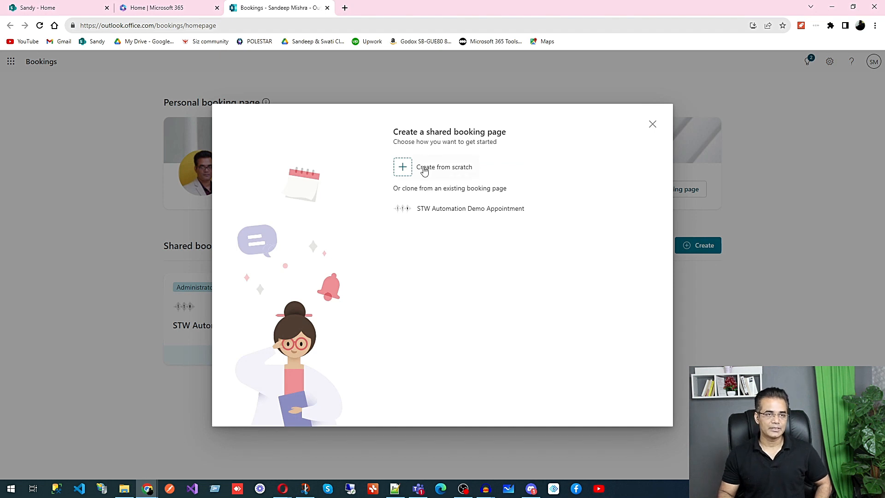
click(471, 215)
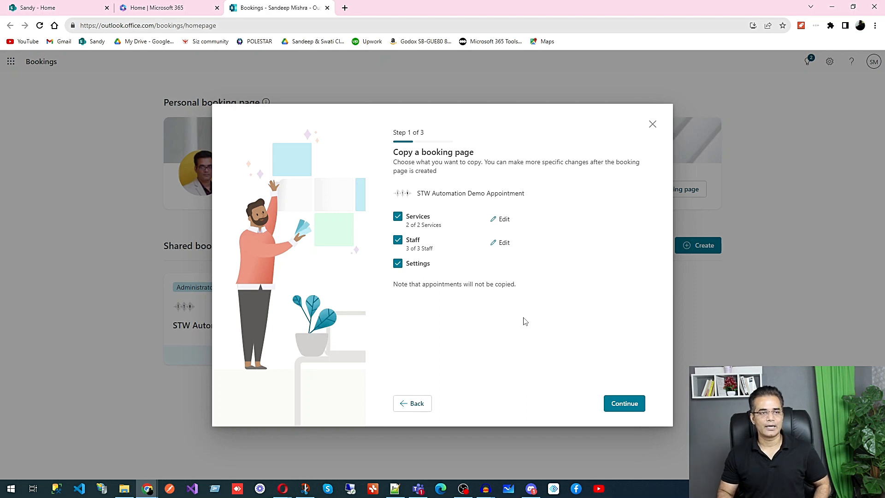
click(415, 405)
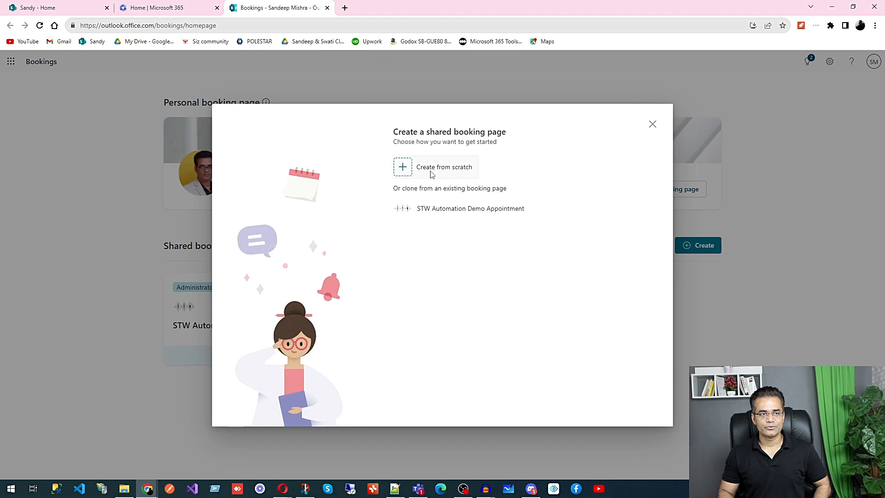
click(432, 175)
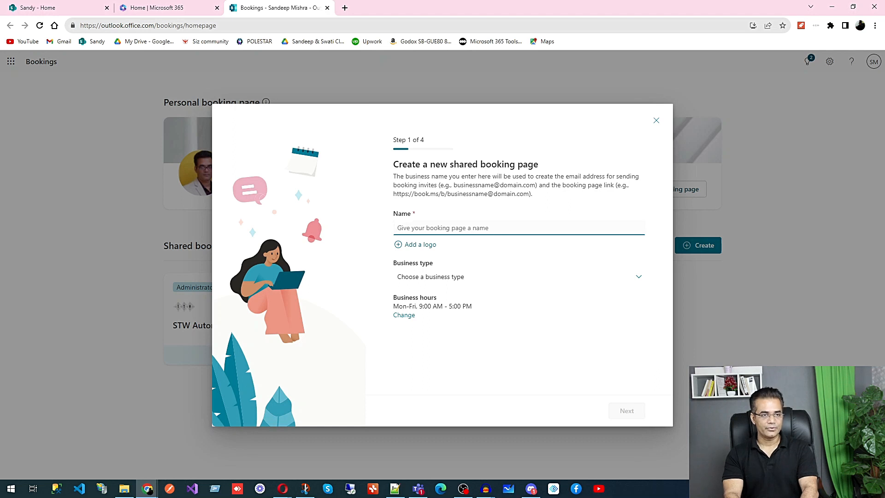
text(Deo)
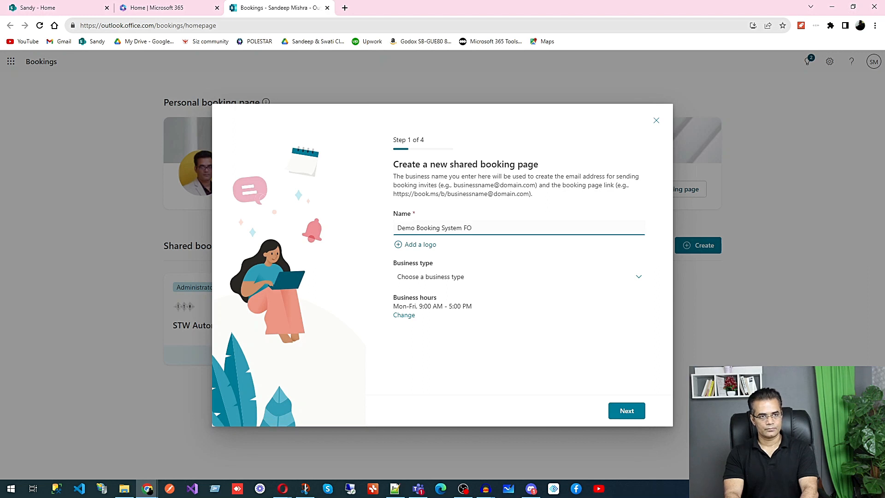
text(Sandeep)
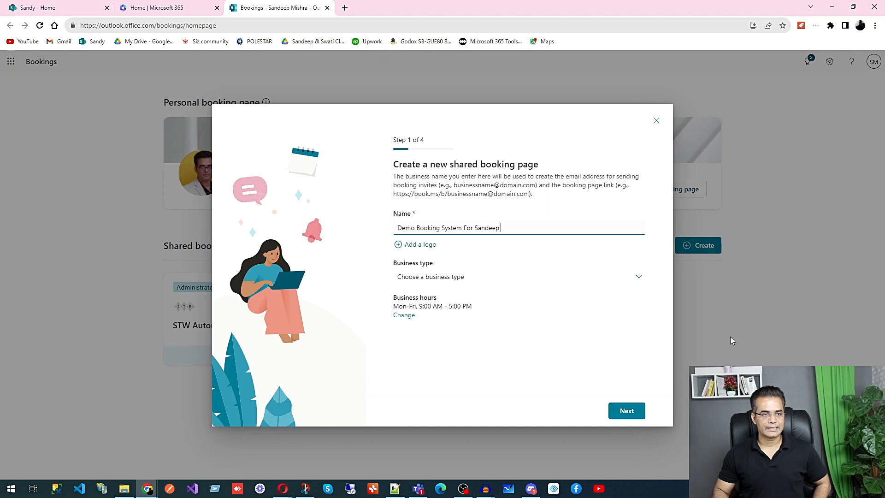
Step: Add stw-logo.png from the STW Logo folder on drive D as the booking page's logo
click(421, 246)
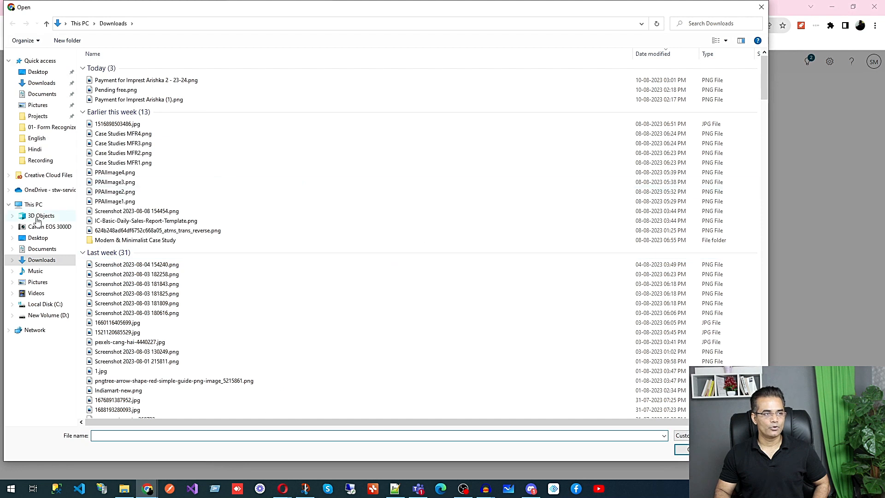
click(50, 316)
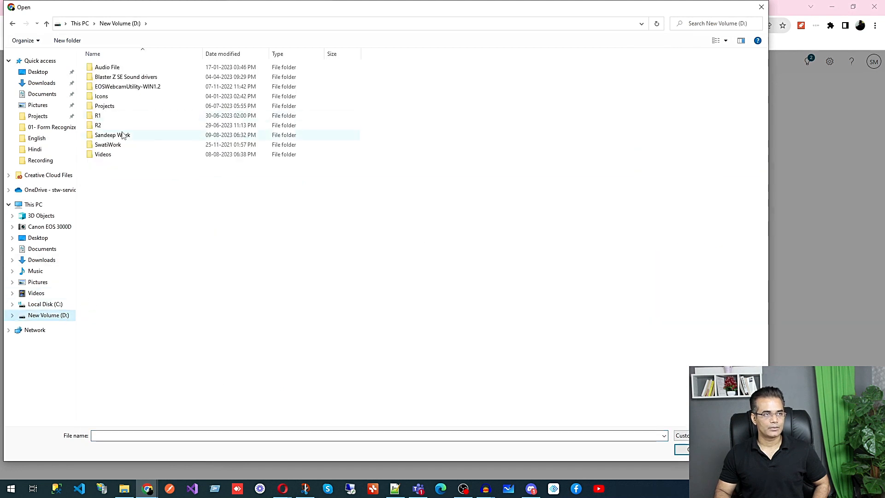
double_click(123, 136)
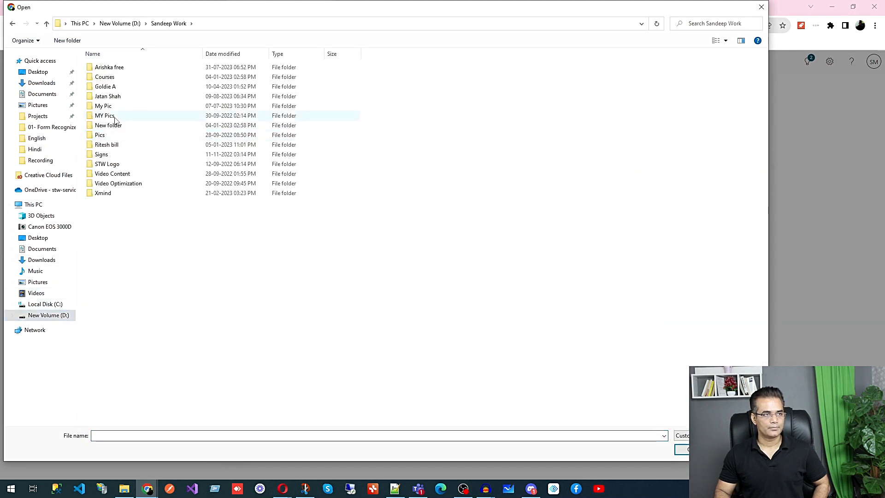
double_click(110, 165)
click(110, 94)
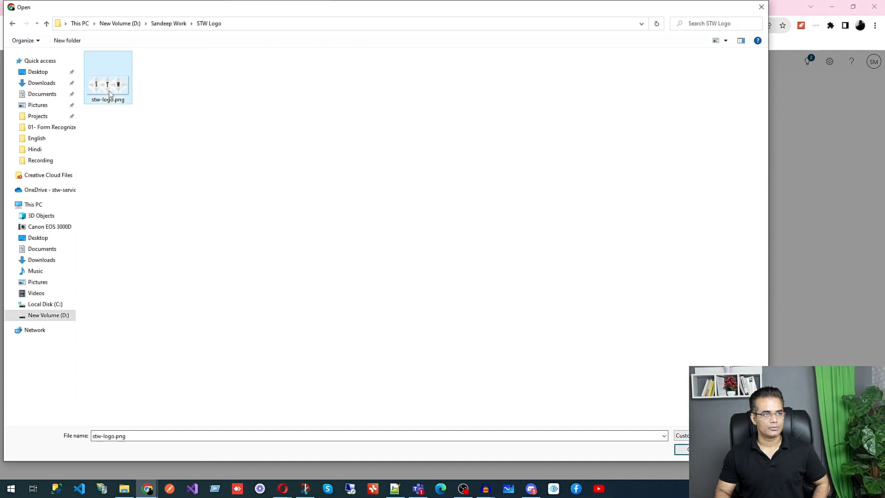
click(682, 450)
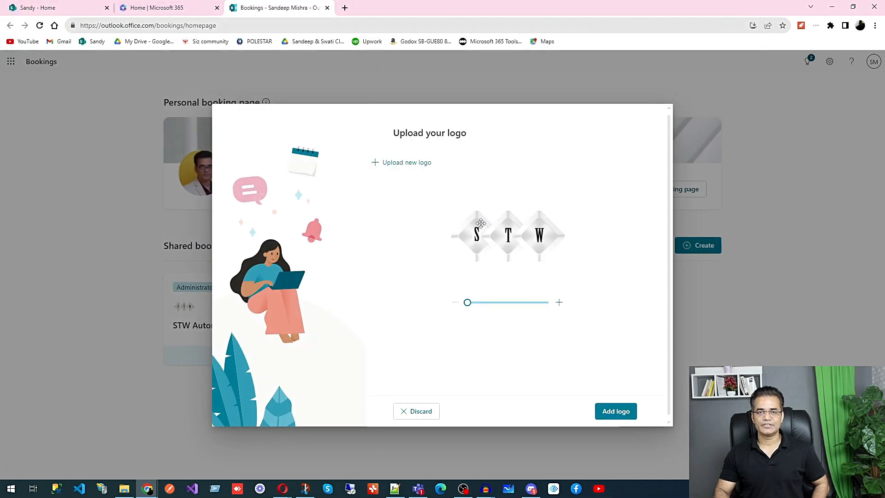
click(615, 412)
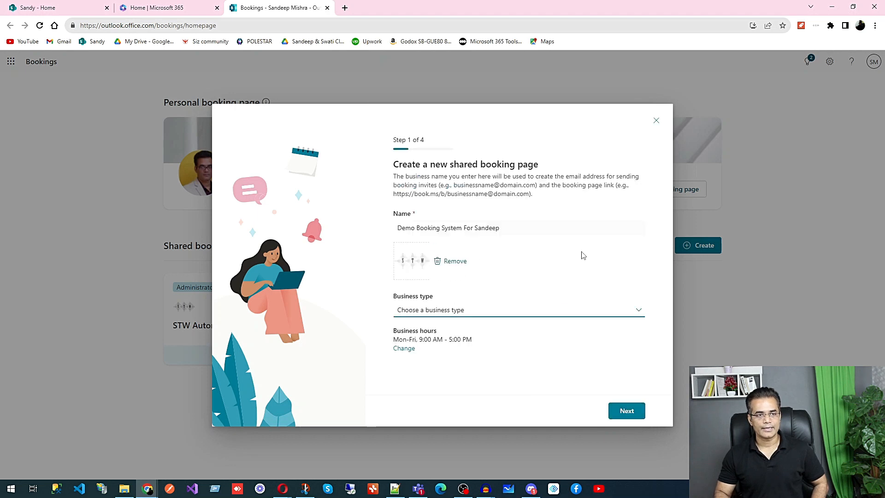
Step: Set the business type to IT support and proceed to the staff invitation step
click(463, 317)
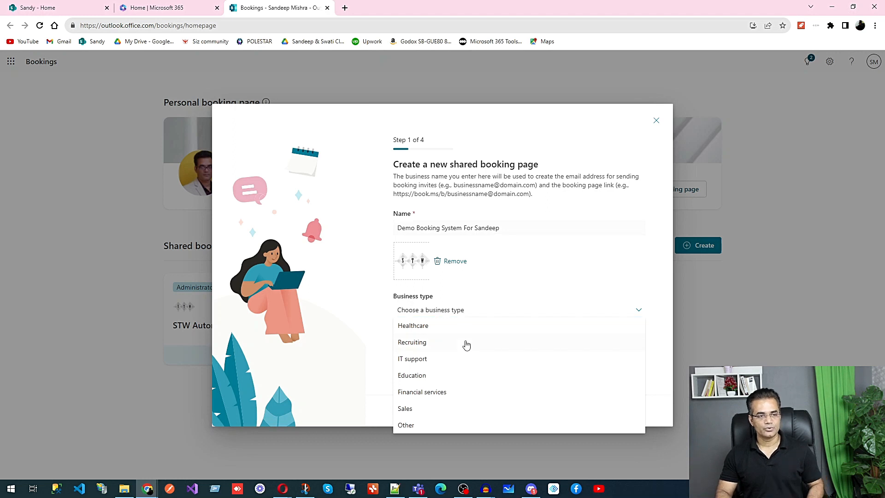
click(439, 361)
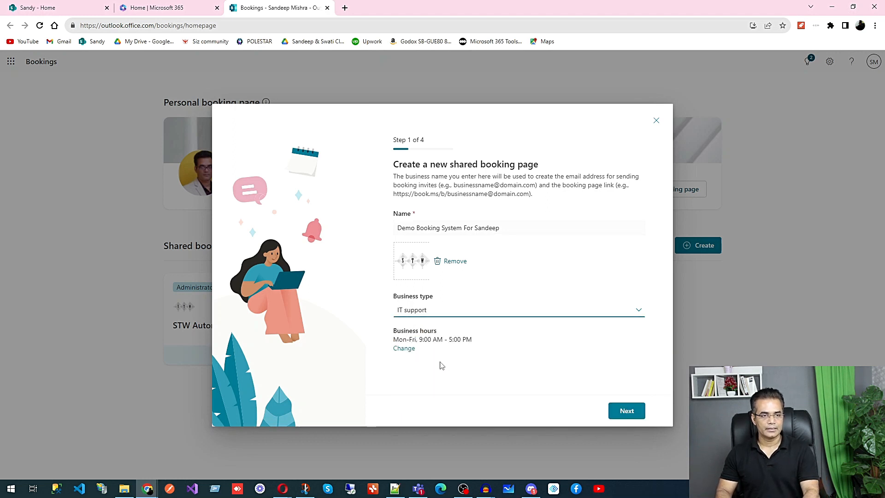
click(626, 411)
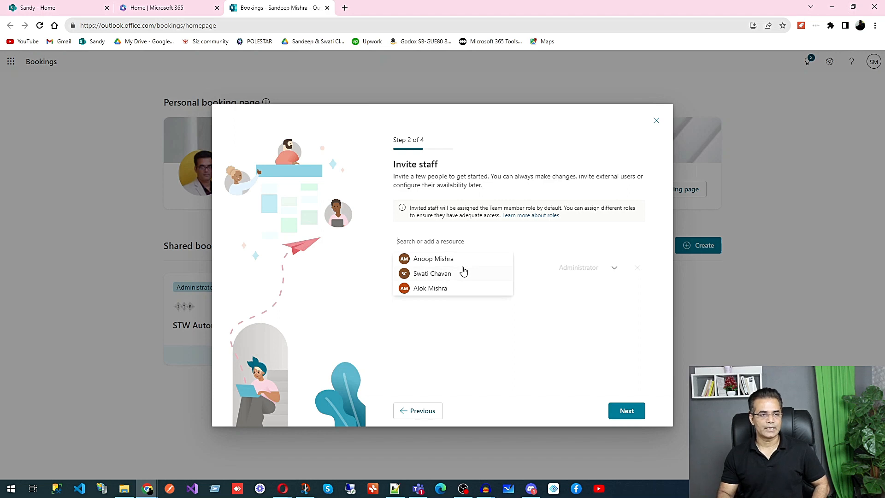
Step: Invite the first and third suggested colleagues as staff and proceed to the service setup
click(463, 262)
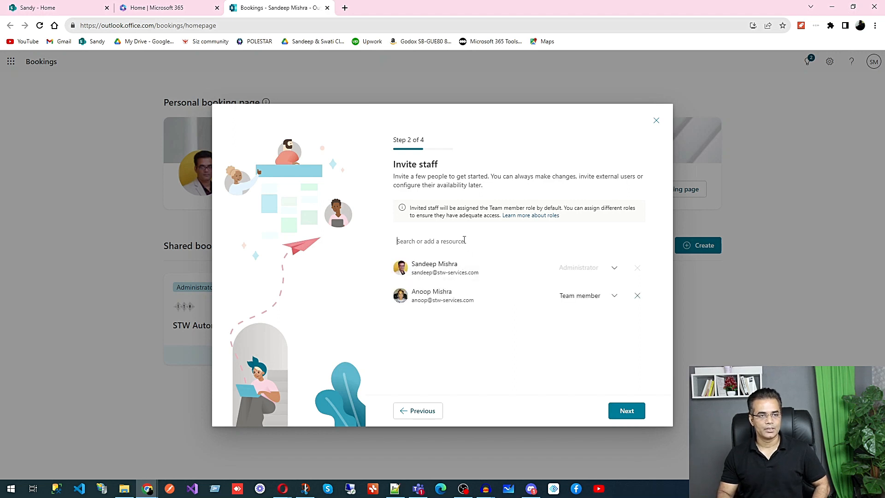
click(465, 240)
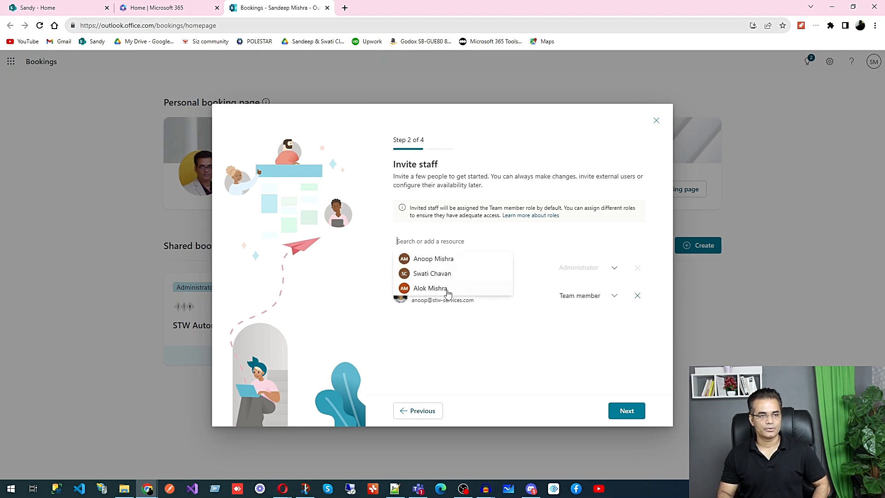
click(447, 288)
click(623, 408)
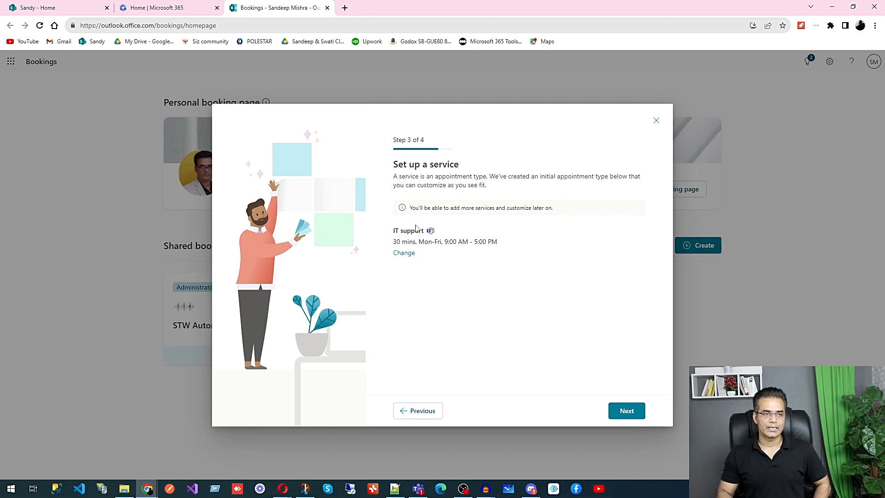
Step: Make the IT support service available only on Monday, Wednesday and Friday, keep it as a Teams meeting, and update the service
click(404, 254)
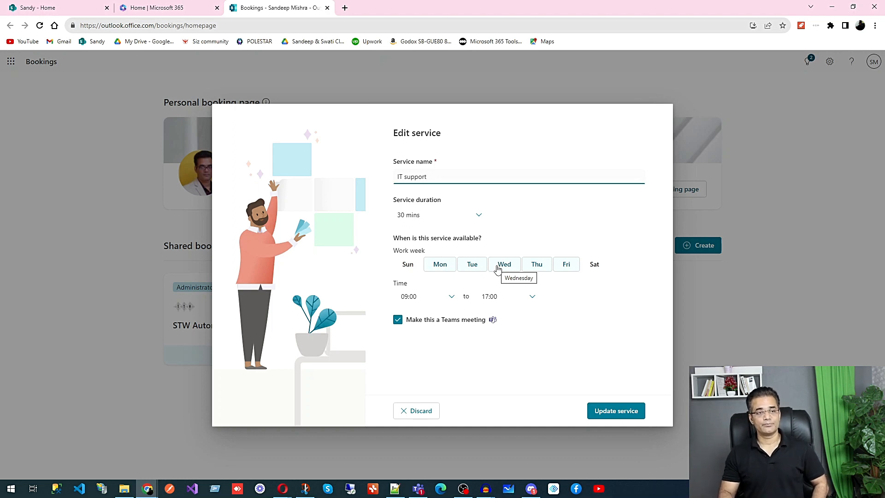
click(443, 271)
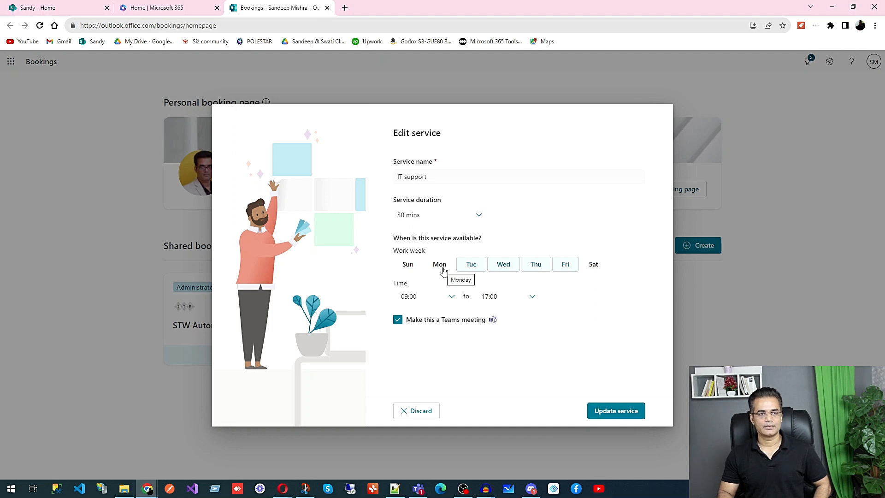
click(469, 267)
click(445, 272)
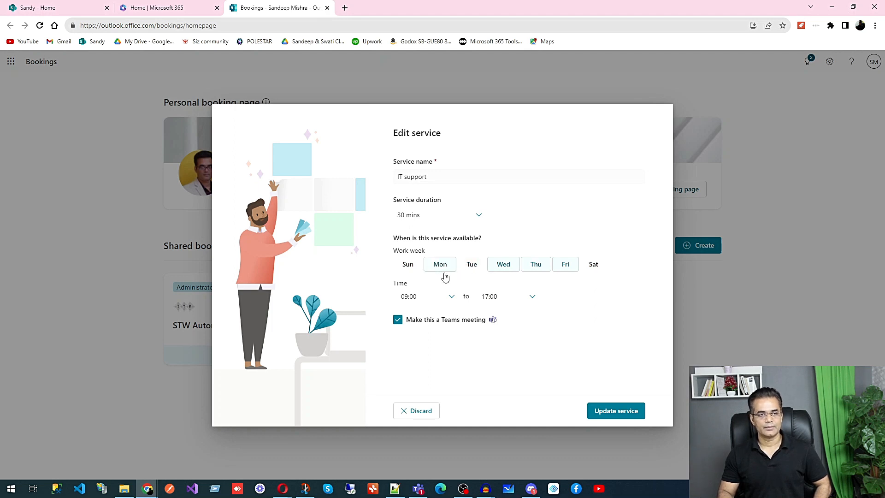
click(536, 272)
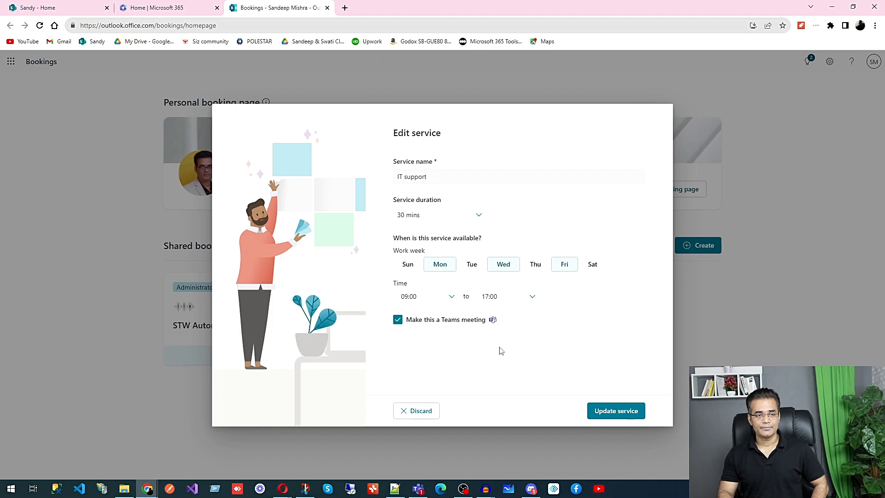
click(398, 323)
click(398, 323)
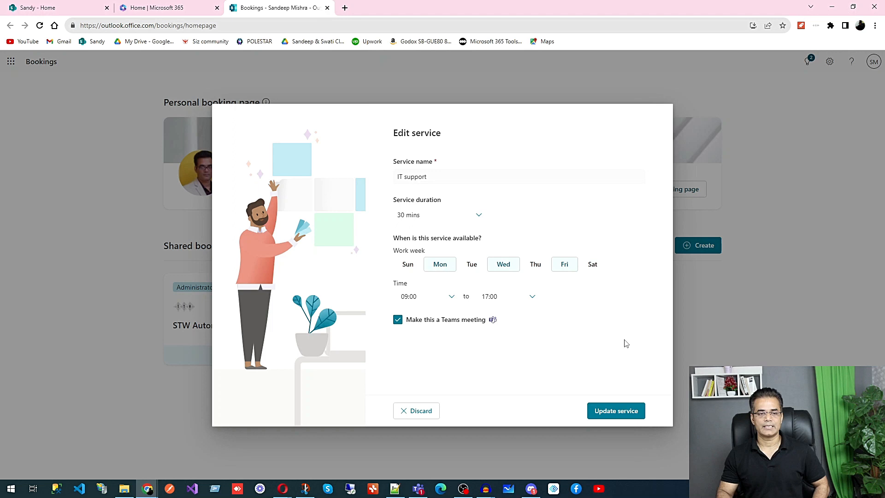
click(627, 413)
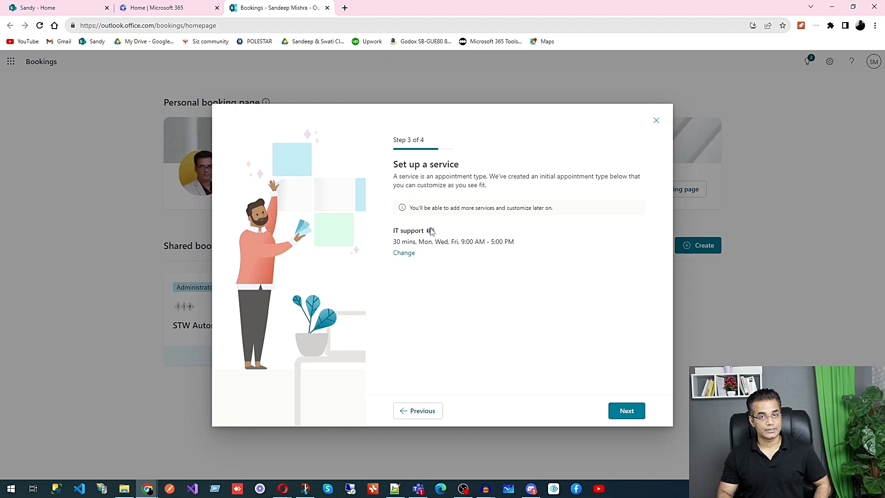
click(409, 254)
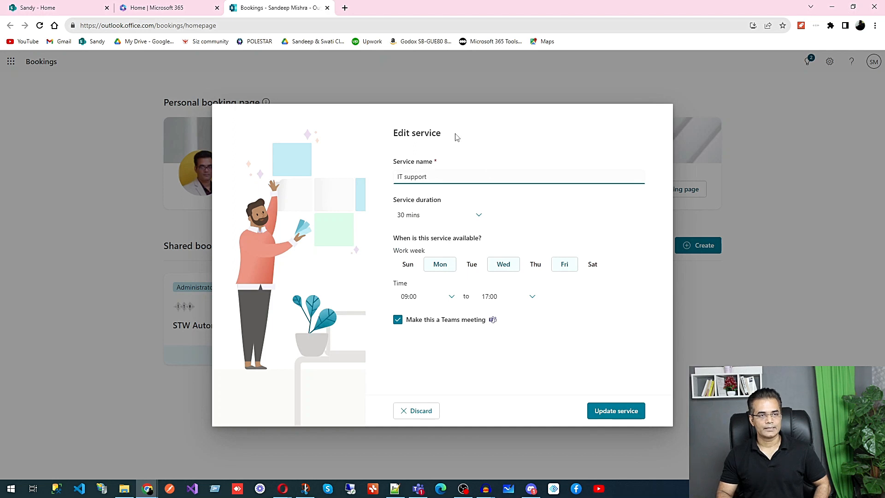
click(632, 411)
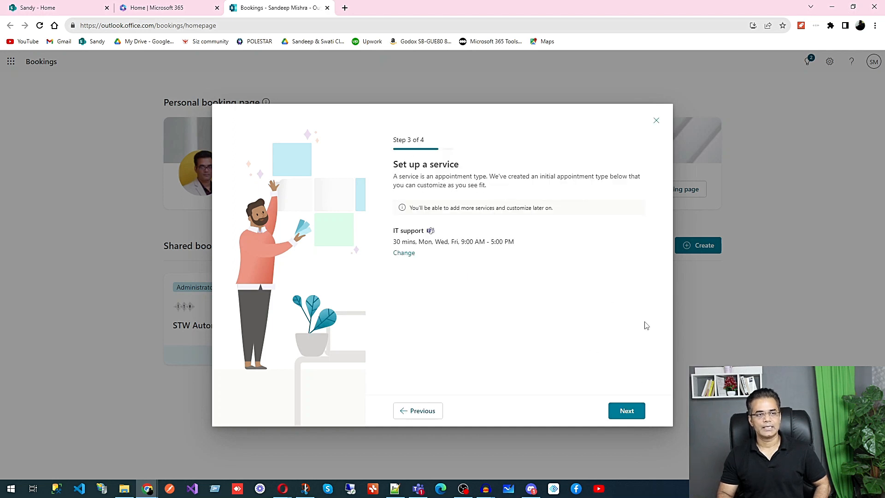
Step: Allow anyone to book appointments through a public self-service page and create the booking page
click(631, 418)
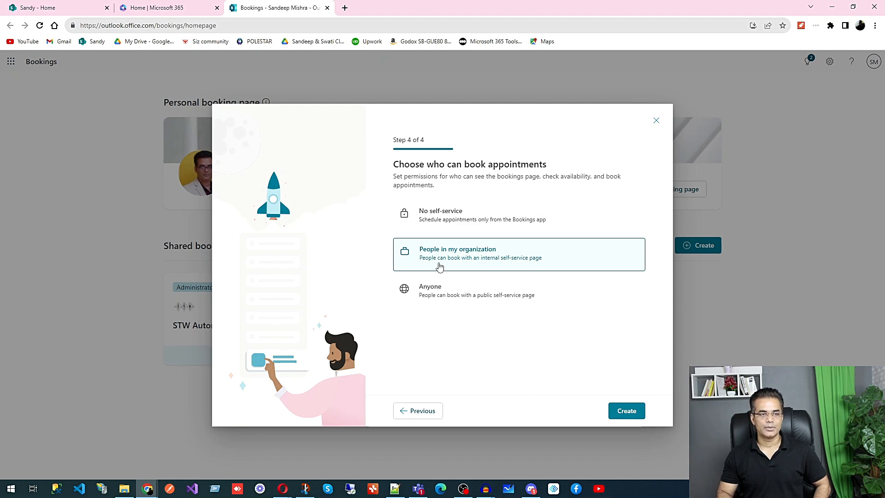
click(500, 301)
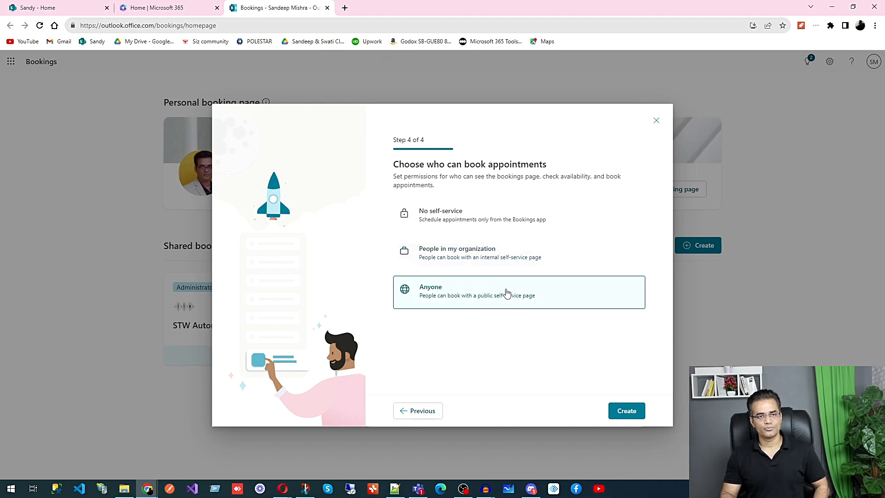
click(628, 412)
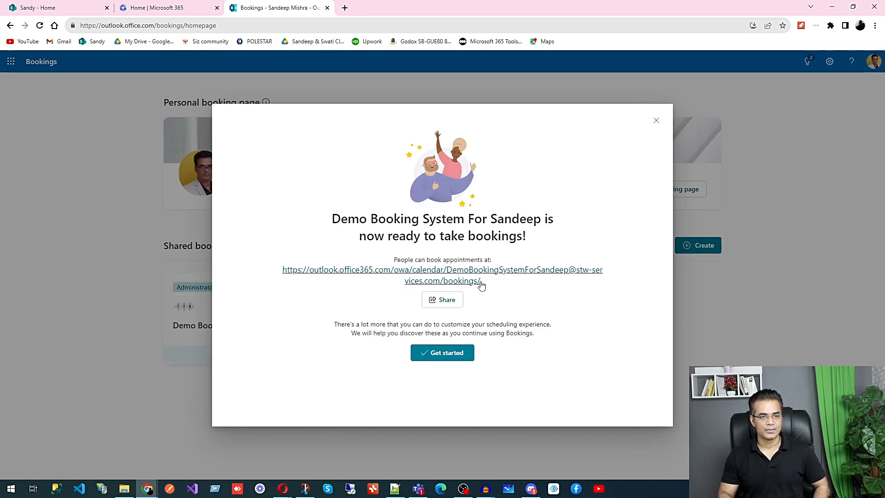
Step: Open the new booking page's public link in a new browser tab and switch to it
right_click(452, 270)
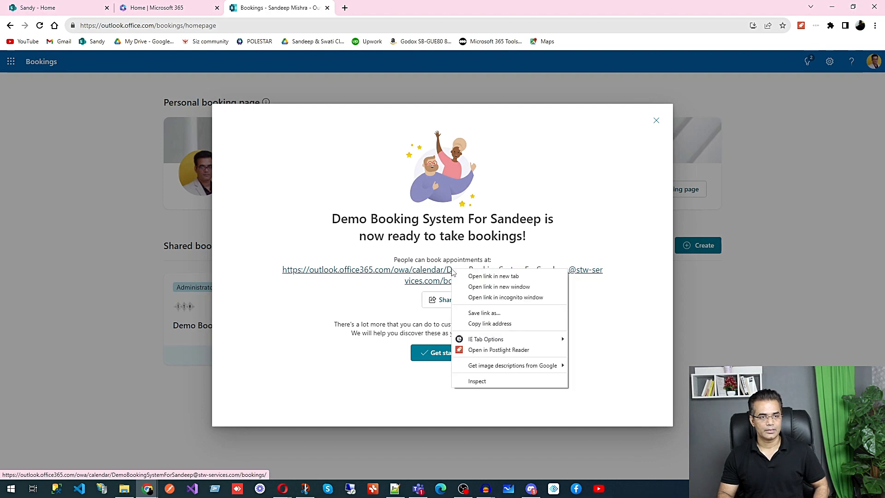
click(503, 276)
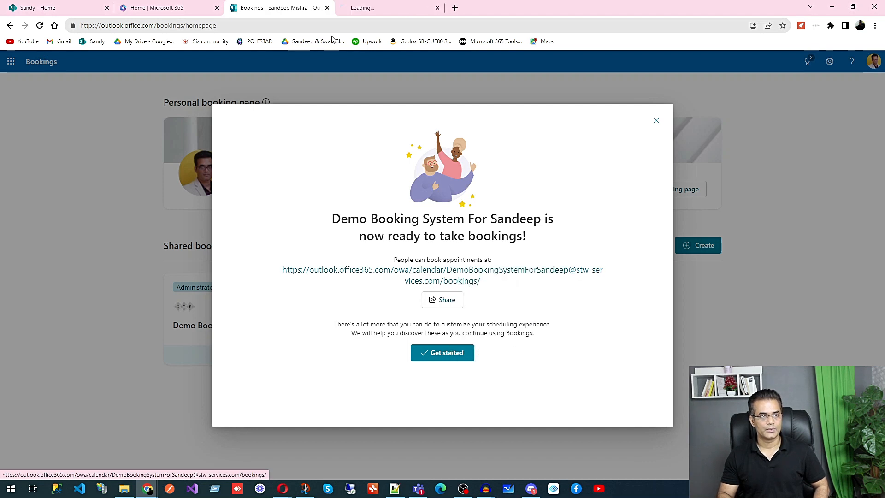
click(373, 9)
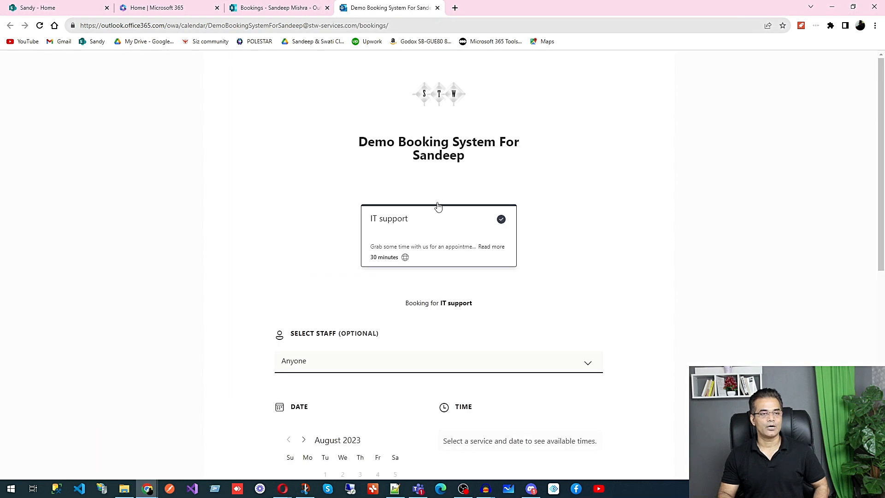
Step: Review the public booking page from the service and staff selection down to the customer details form
scroll(452, 295, down, 5)
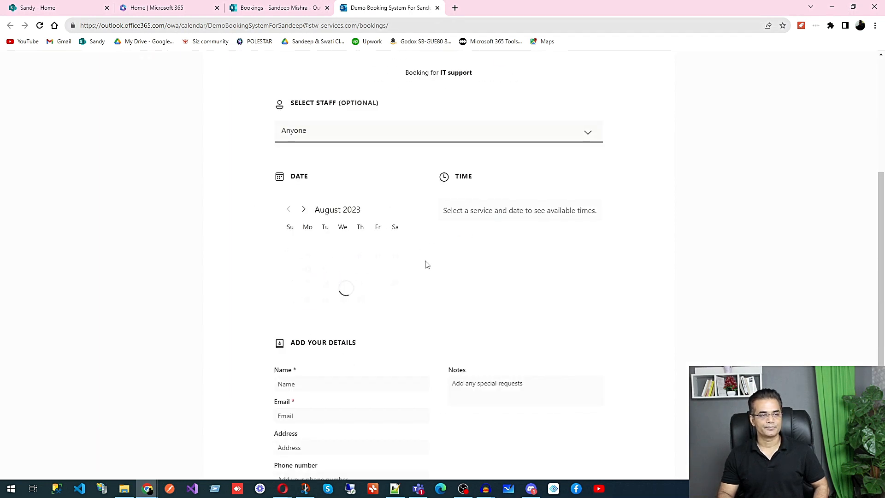
scroll(360, 304, down, 3)
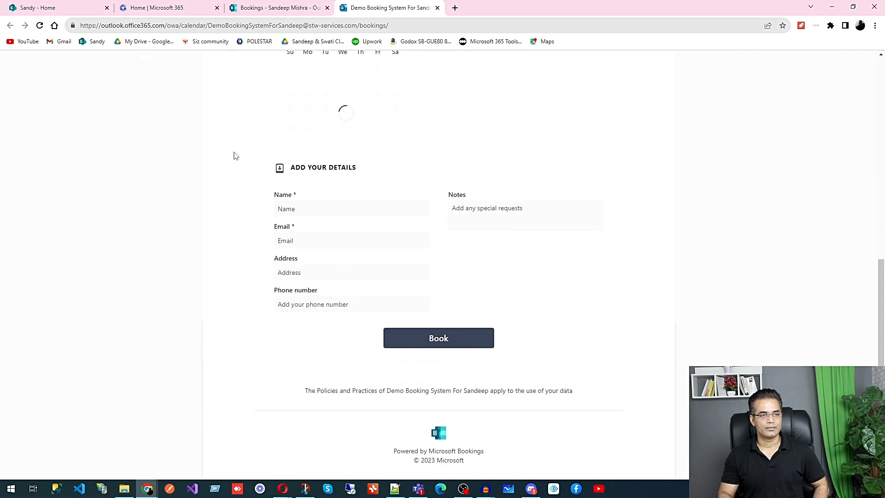
scroll(429, 229, up, 4)
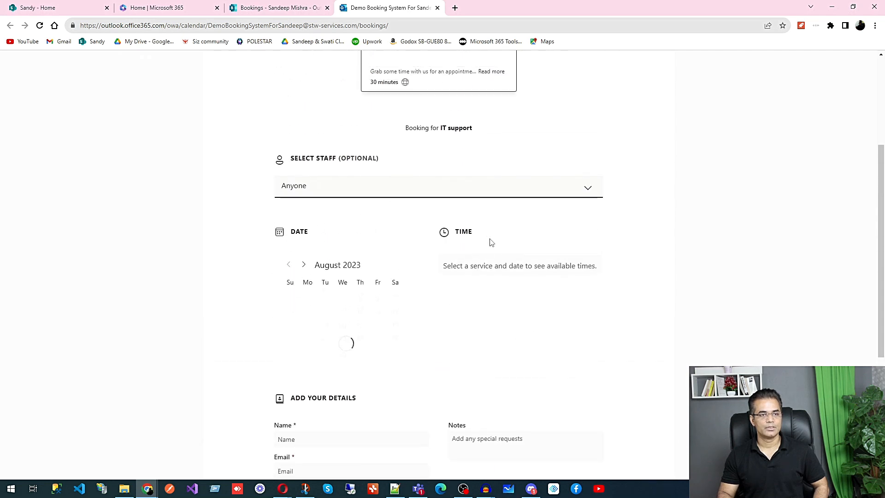
scroll(472, 264, up, 3)
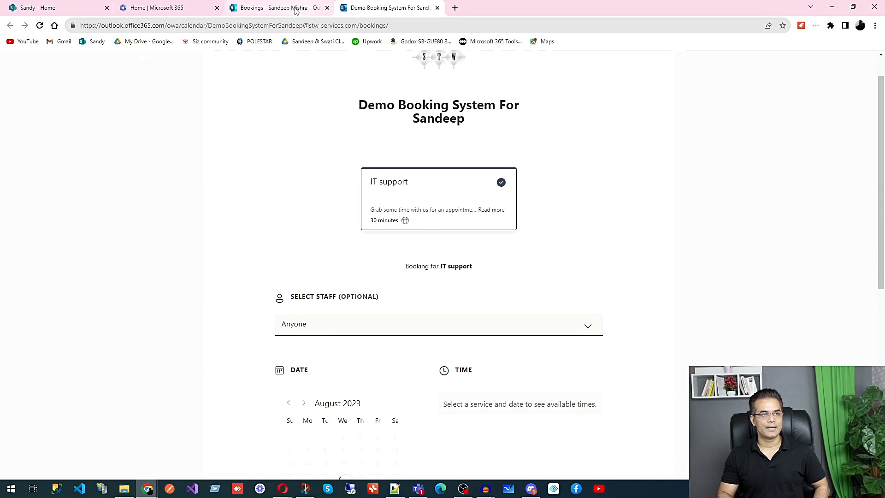
Step: Return to Bookings, dismiss the page-ready dialog, and open the shared STW Automation Demo booking page from the list of all booking pages
click(297, 10)
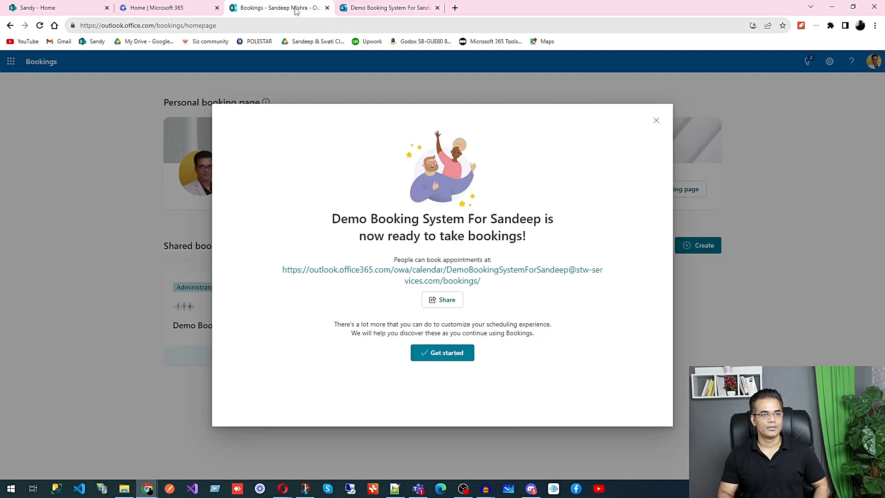
click(657, 122)
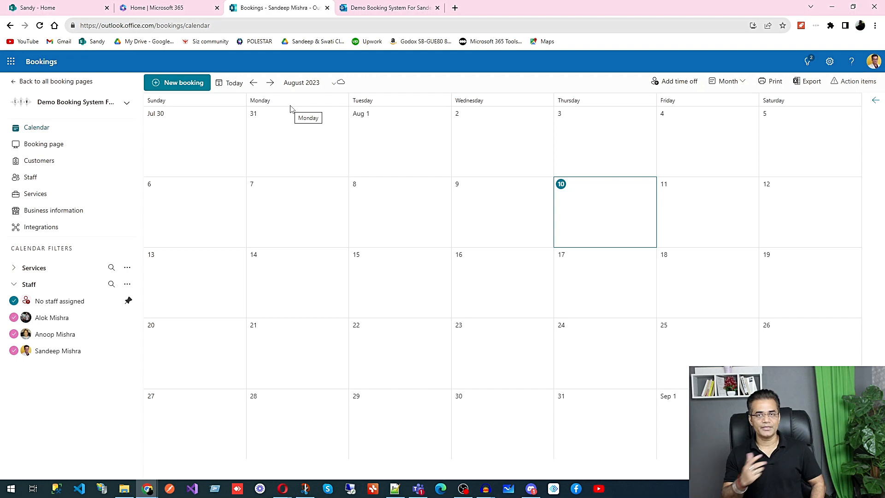
click(126, 104)
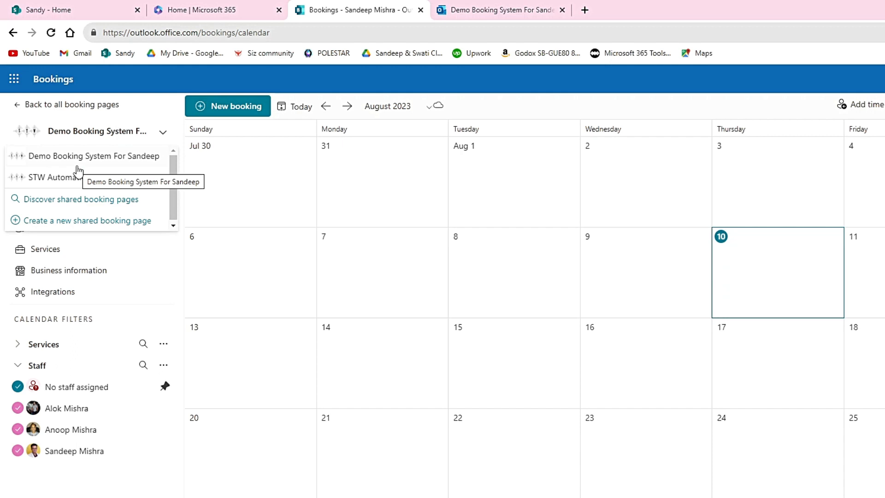
click(174, 113)
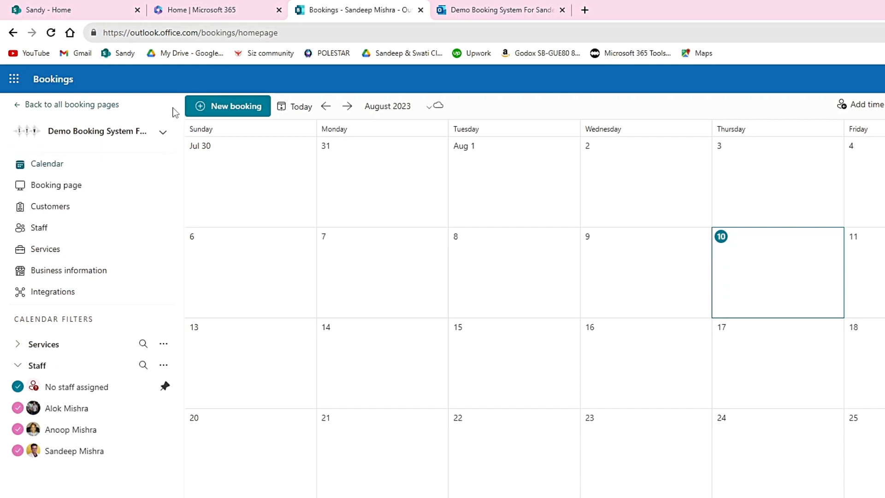
click(174, 114)
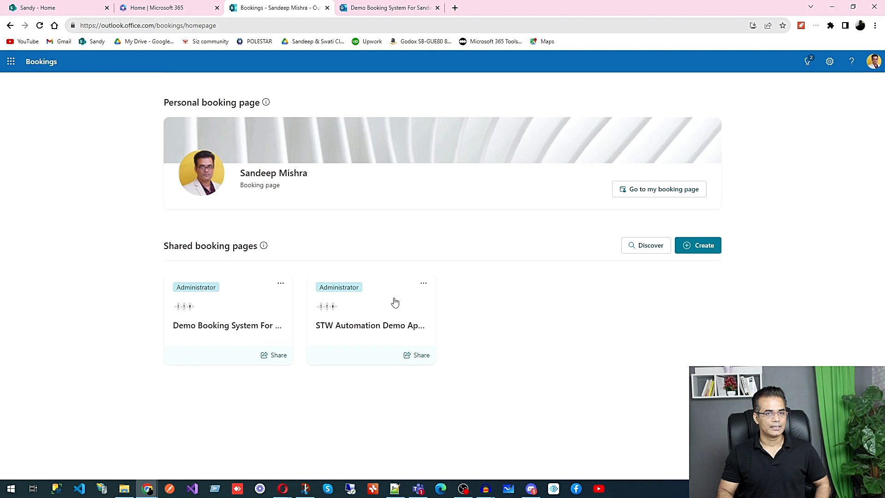
click(328, 321)
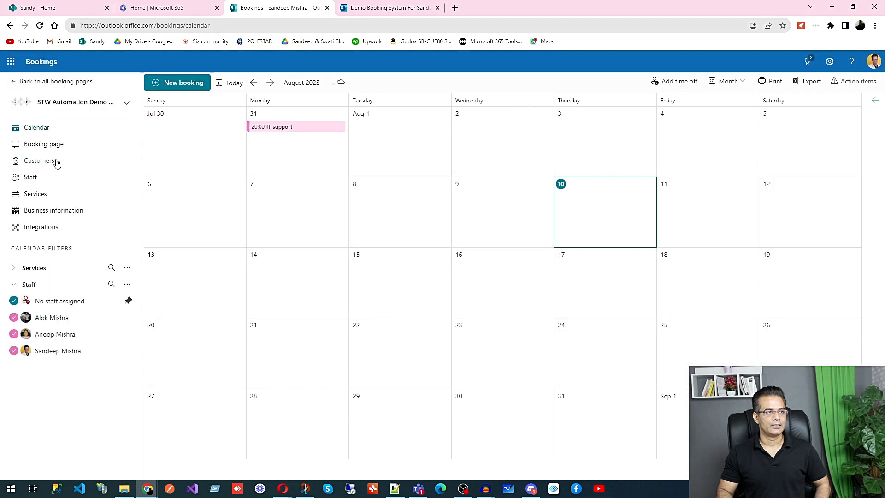
Step: Review the STW Automation Demo page's booking page access controls, its customer list and its staff list with the edit and delete options
click(31, 147)
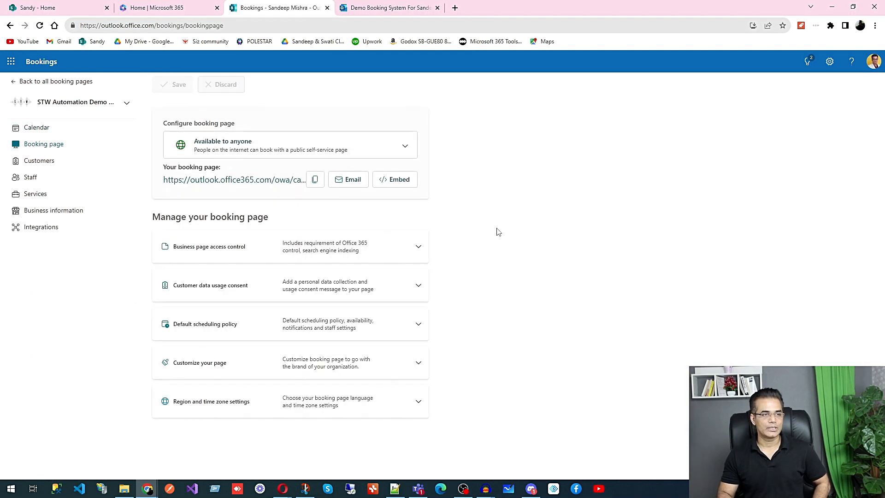
click(418, 247)
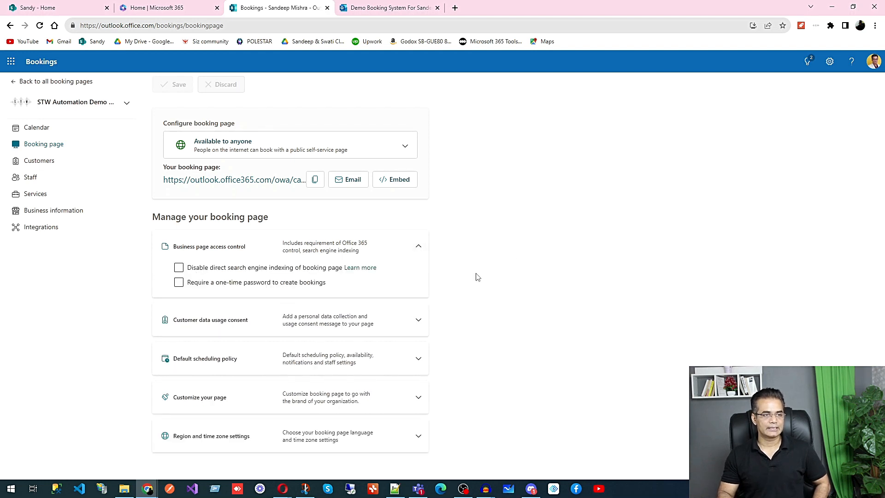
click(48, 166)
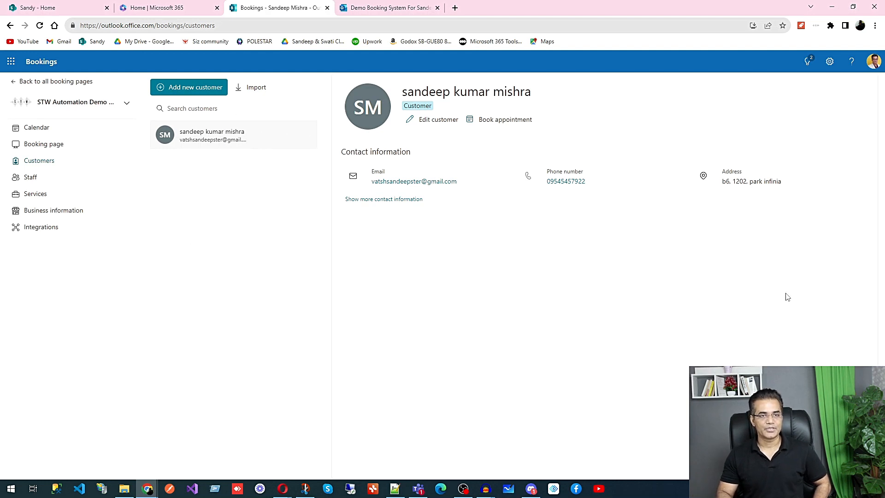
click(36, 177)
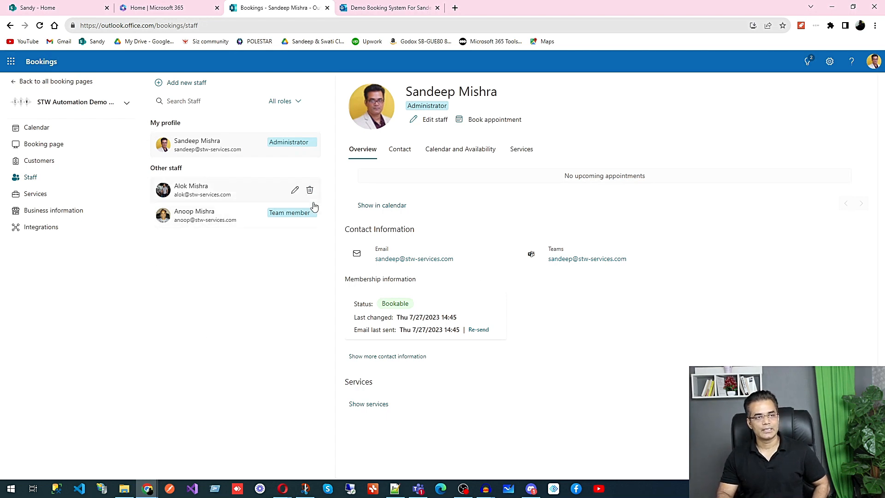
mouse_move(300, 197)
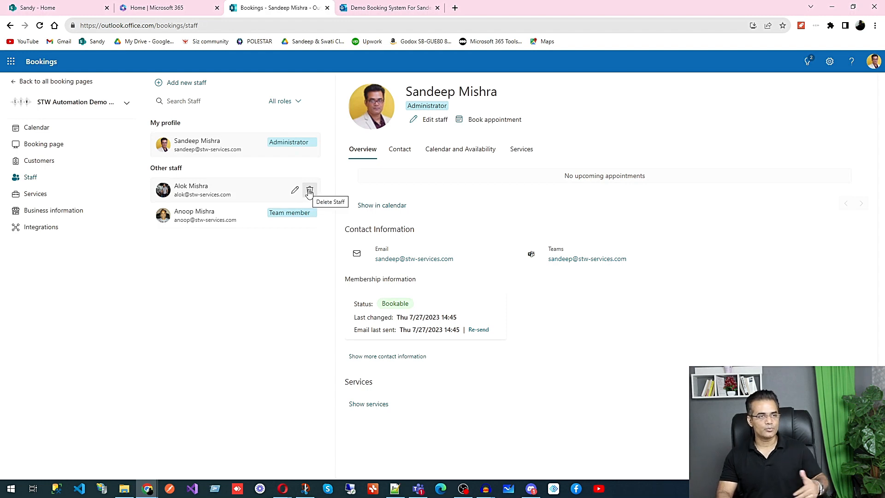
mouse_move(301, 218)
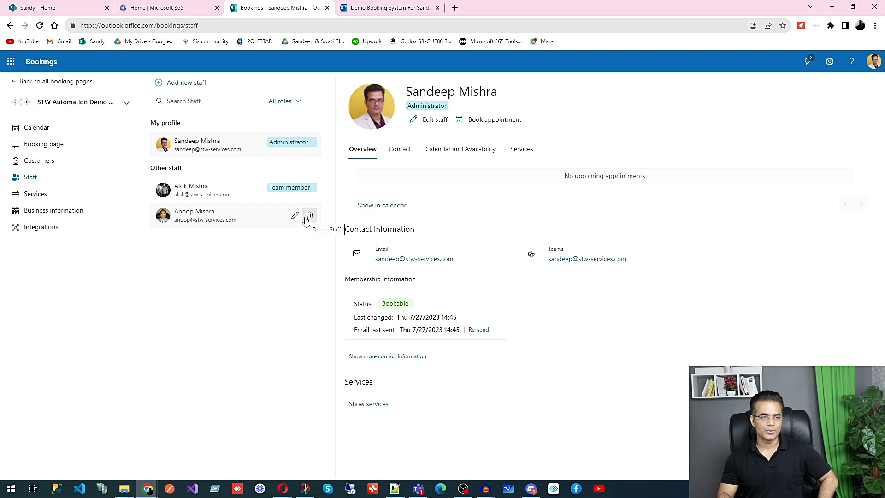
Step: Add a service named Installation Plan, trying out the online meeting and buffer time options without keeping them, and save it
click(33, 194)
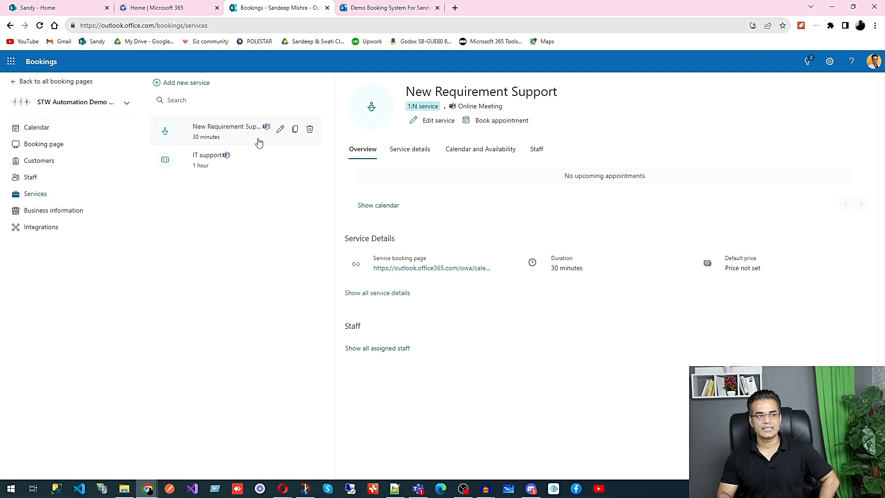
click(187, 85)
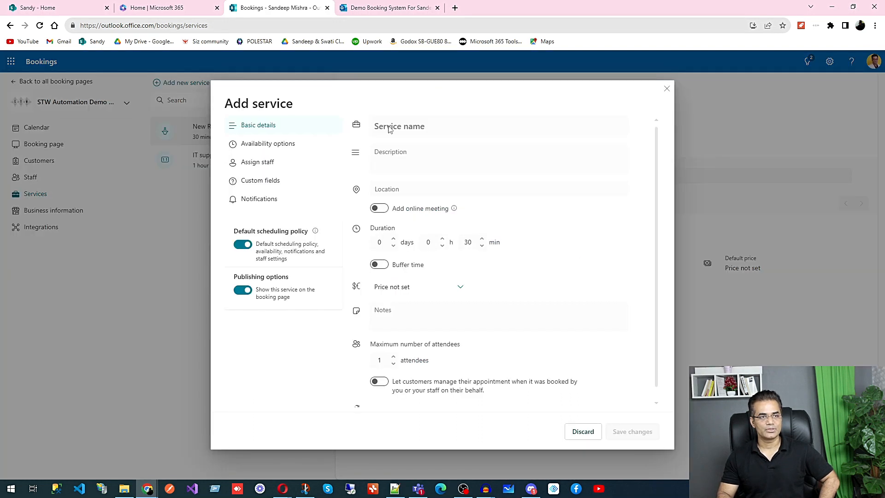
click(412, 125)
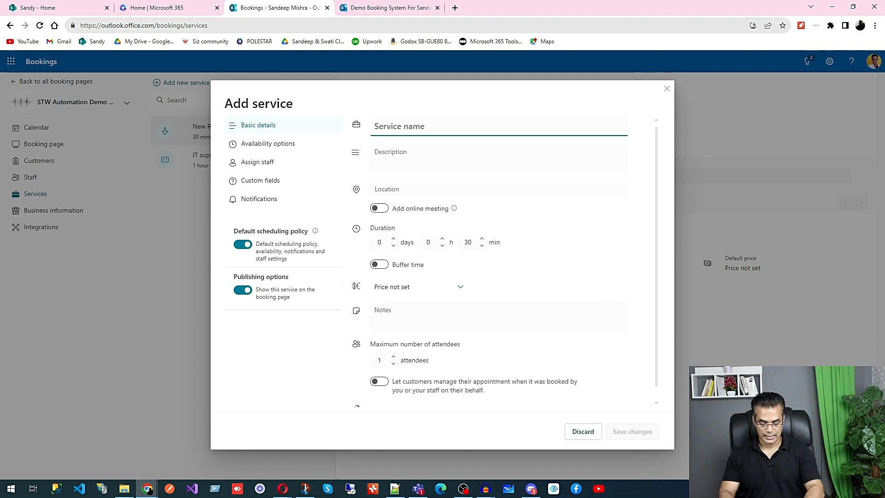
text(Installation Plan)
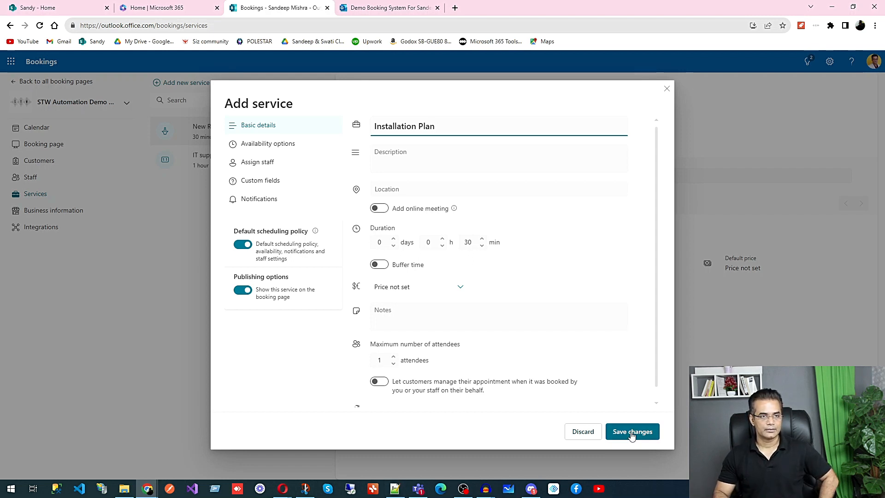
click(379, 208)
click(375, 210)
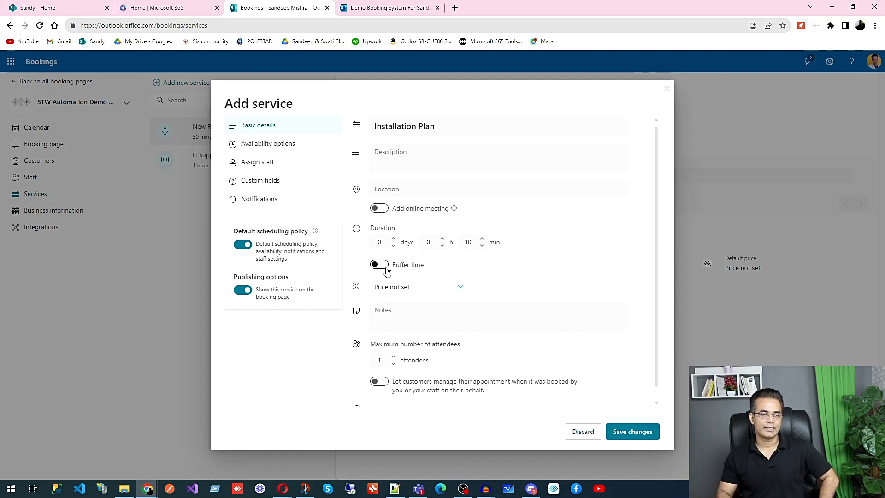
click(386, 266)
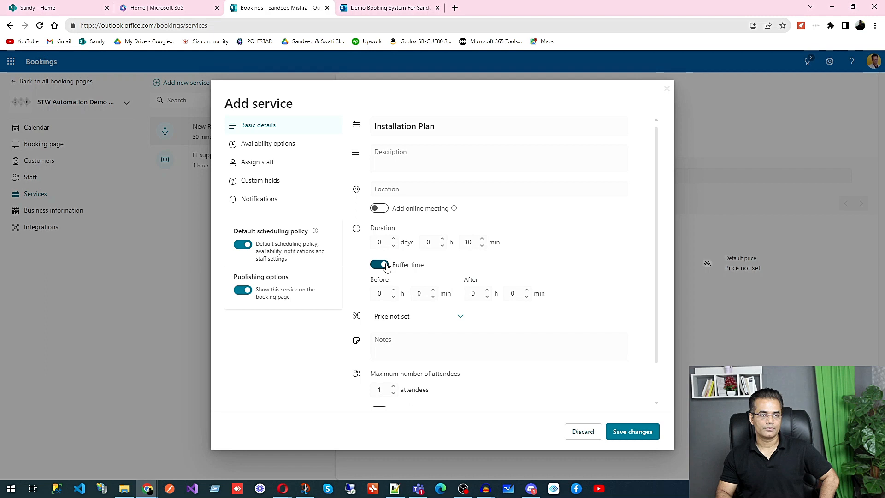
click(385, 266)
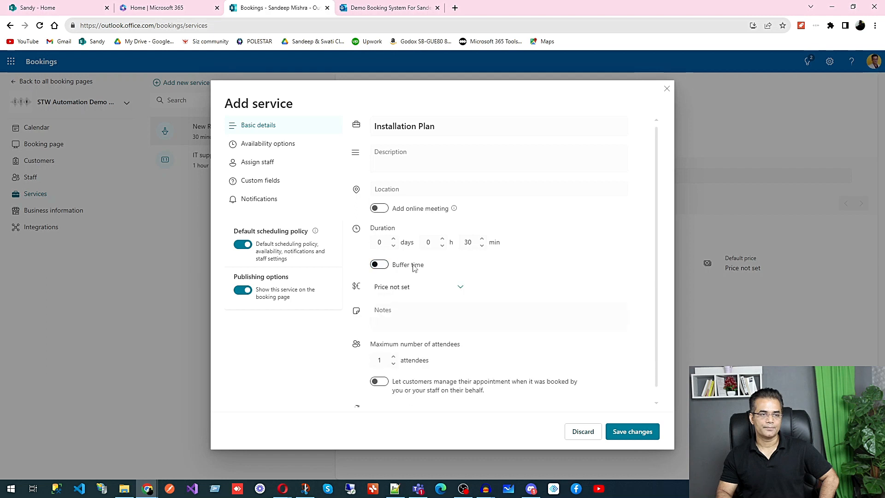
click(643, 436)
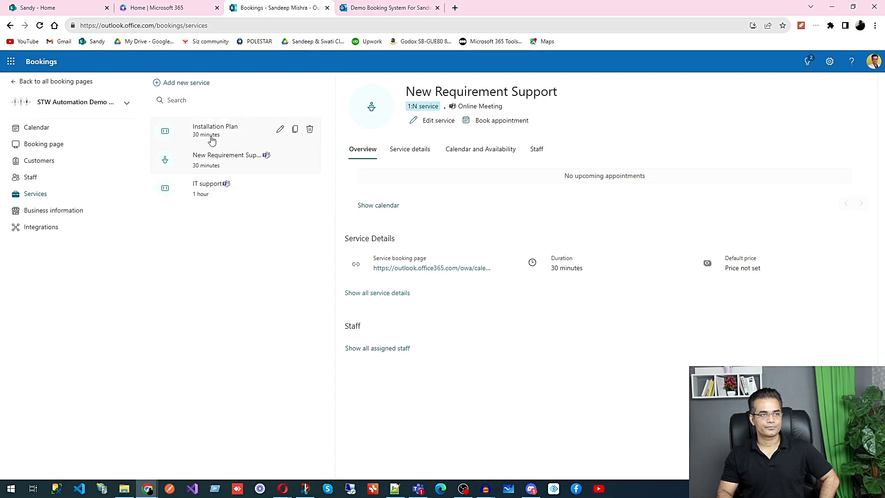
Step: Reload the public booking page to check for the Installation Plan service and return to the service list
click(383, 10)
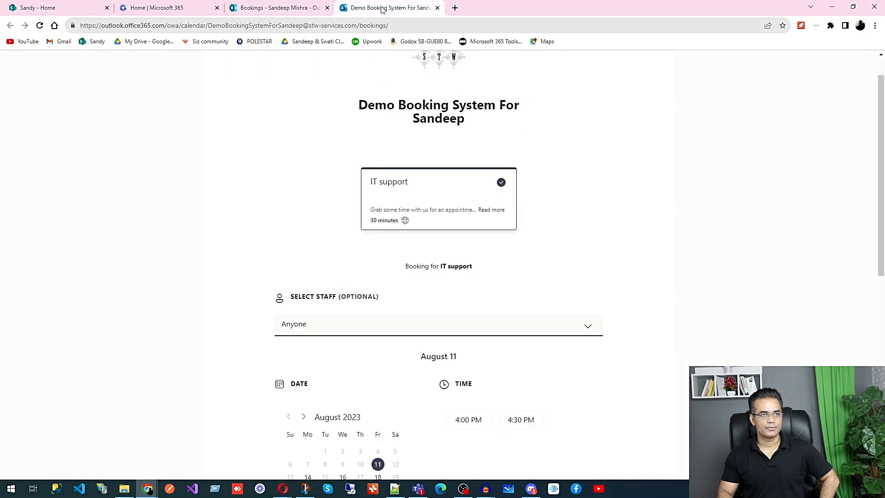
click(40, 27)
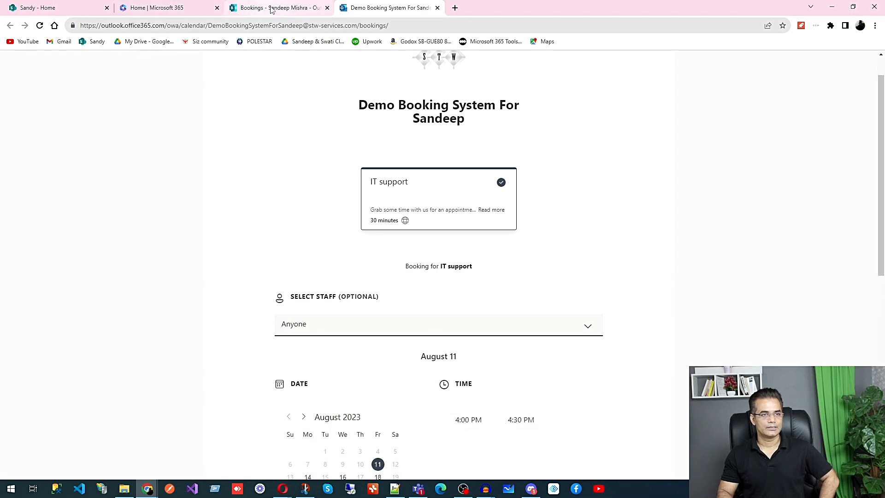
click(272, 9)
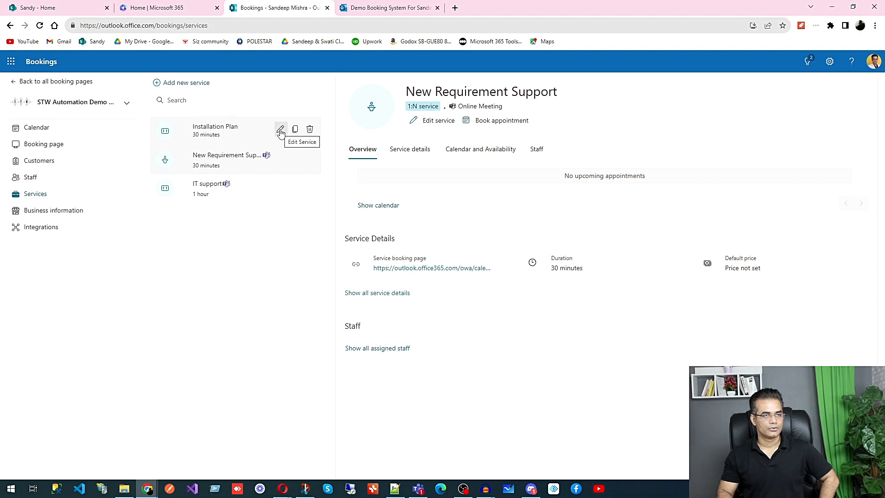
Step: Edit the Installation Plan service to add an online meeting and save the changes
click(281, 131)
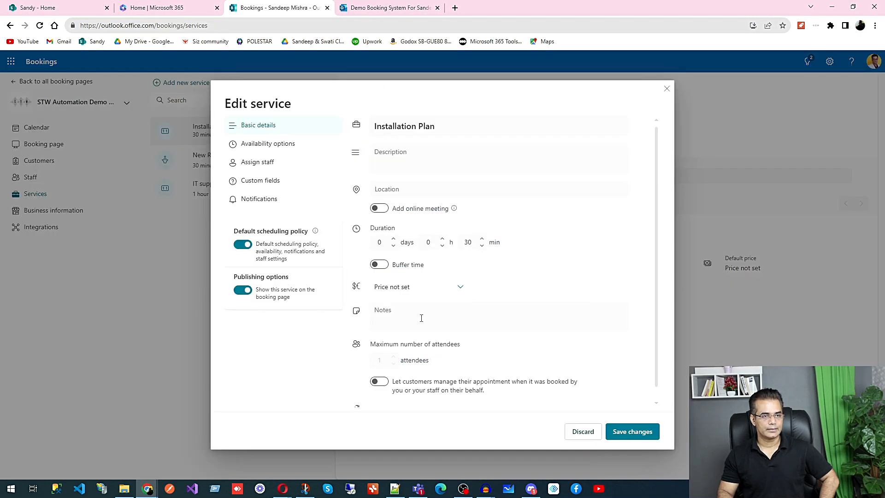
click(378, 208)
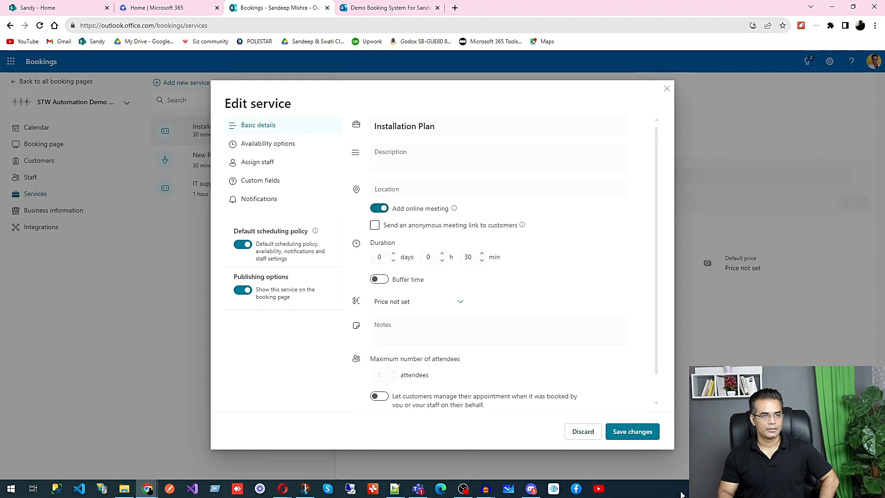
click(631, 433)
Step: Check the reloaded public booking page for the edited Installation Plan service and go back to Bookings
click(381, 8)
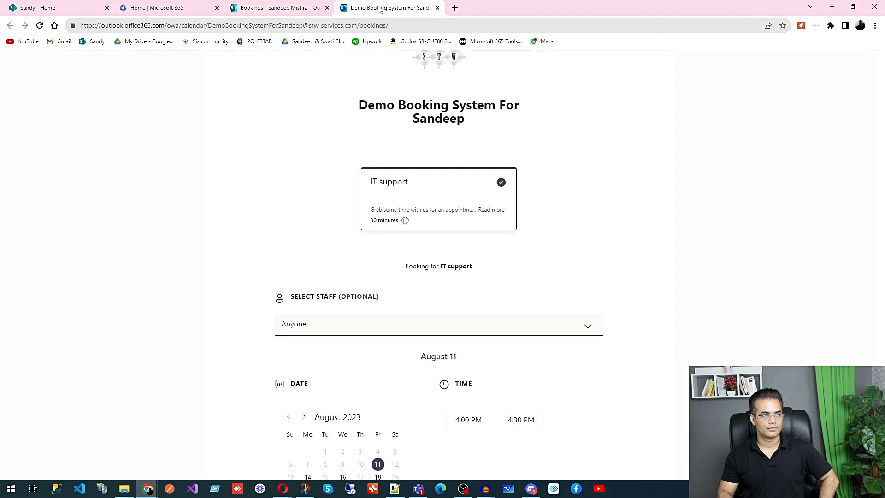
click(39, 26)
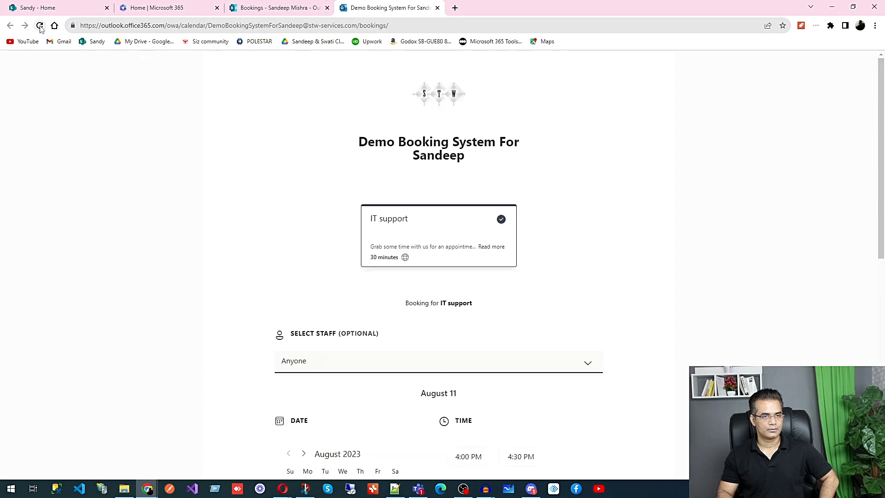
click(280, 8)
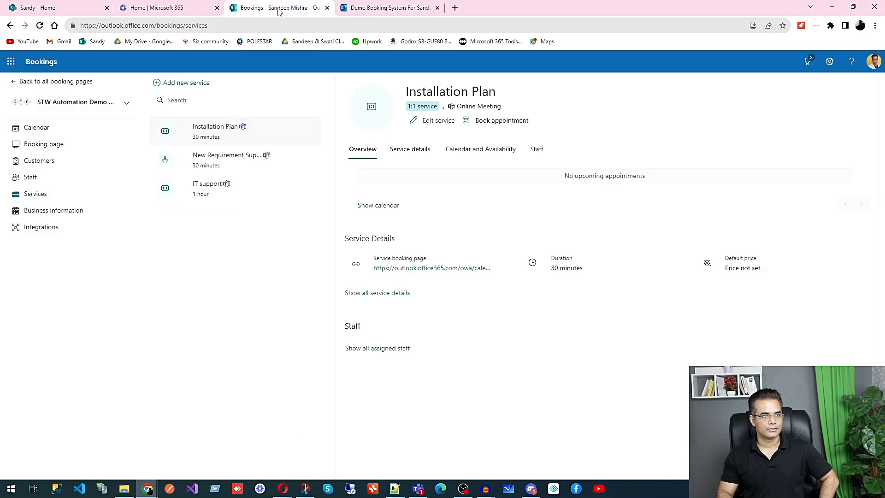
Step: Switch from the STW Automation Demo page to the new Demo Booking System page and open its services
click(106, 102)
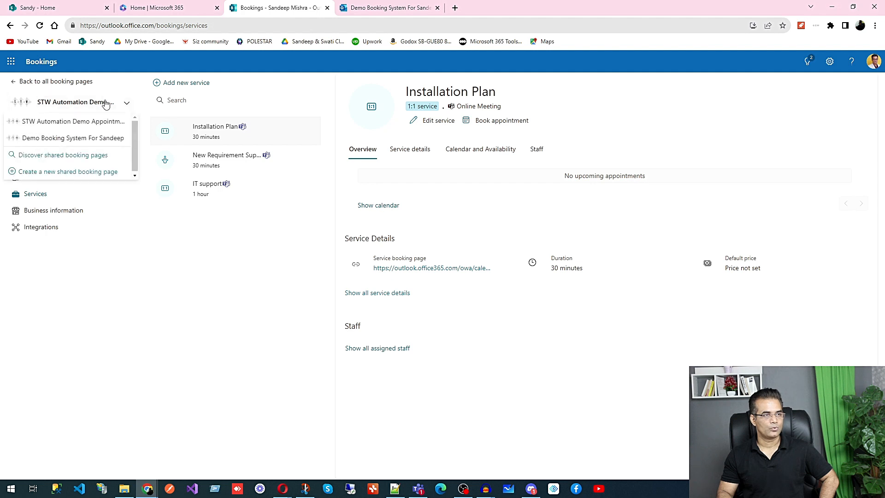
click(71, 138)
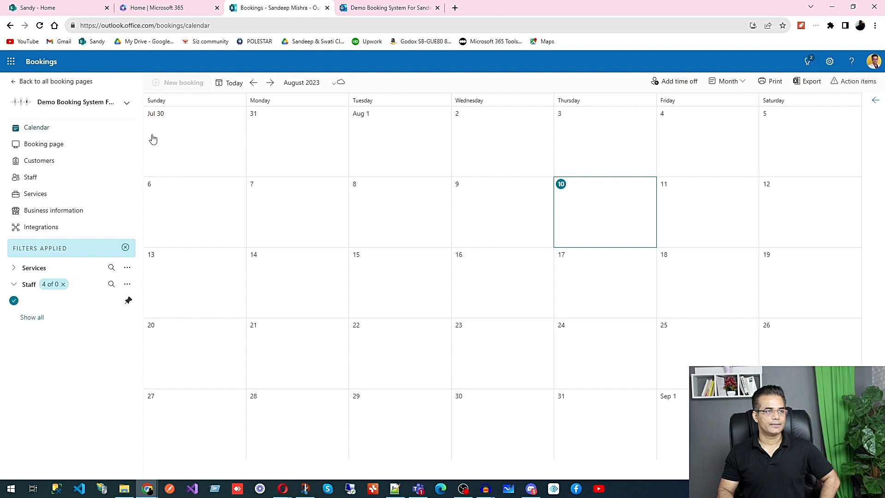
click(43, 194)
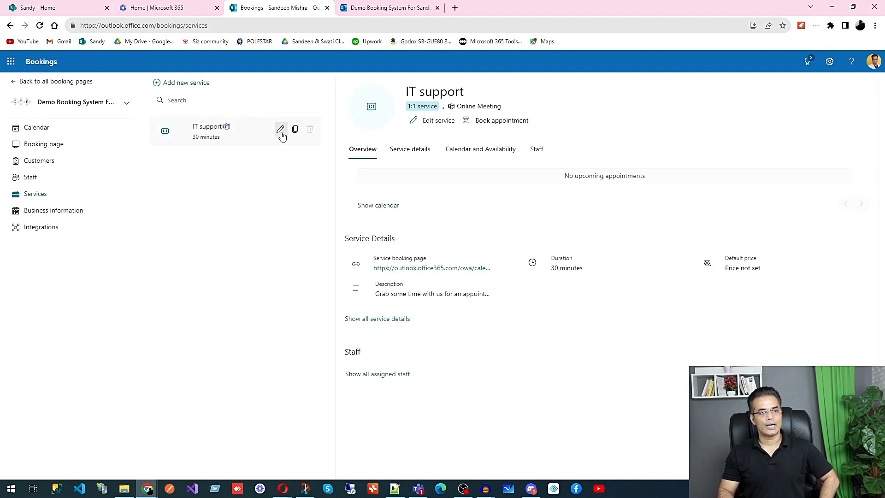
Step: Add a new service named Installation Plan to the Demo Booking System page and save it
click(188, 83)
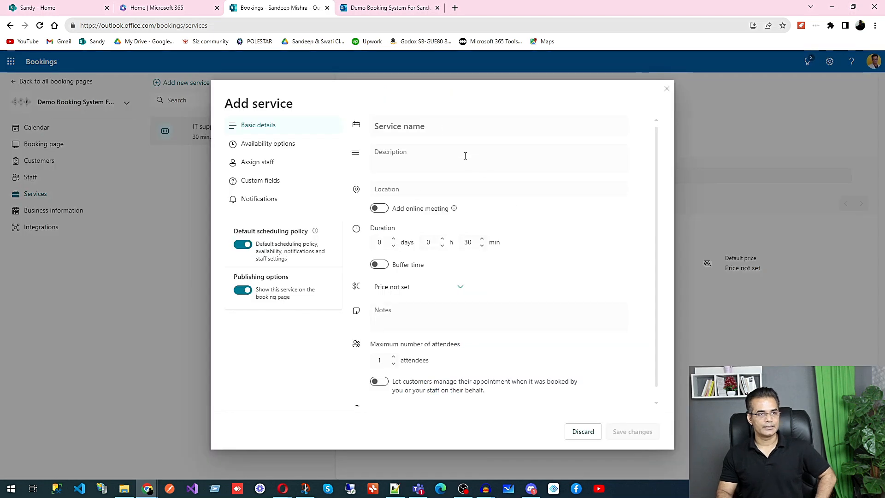
text(Ins)
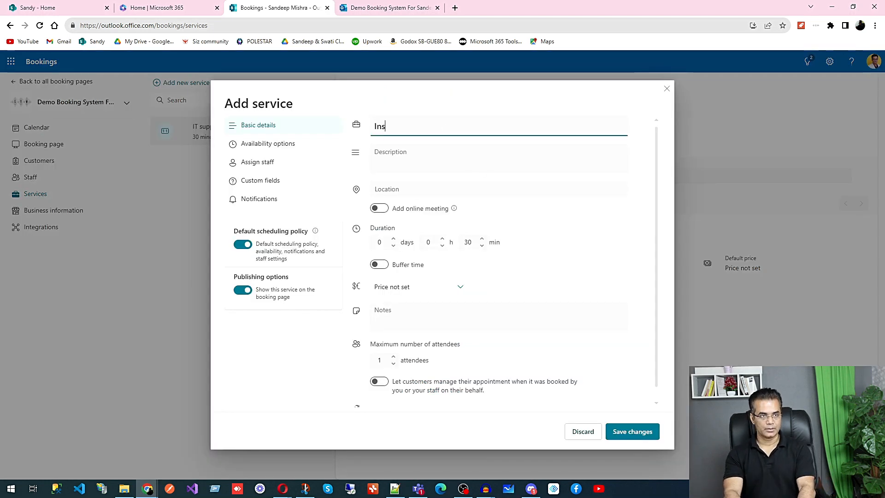
text(tallation Plan)
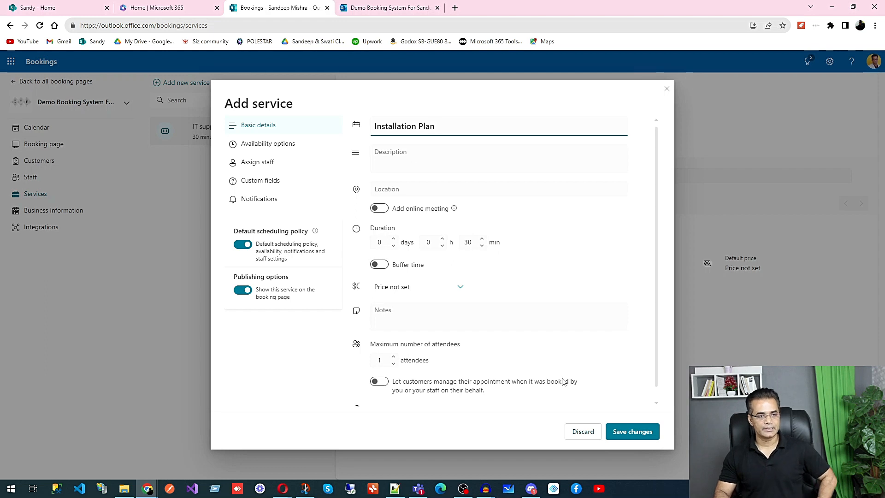
click(640, 433)
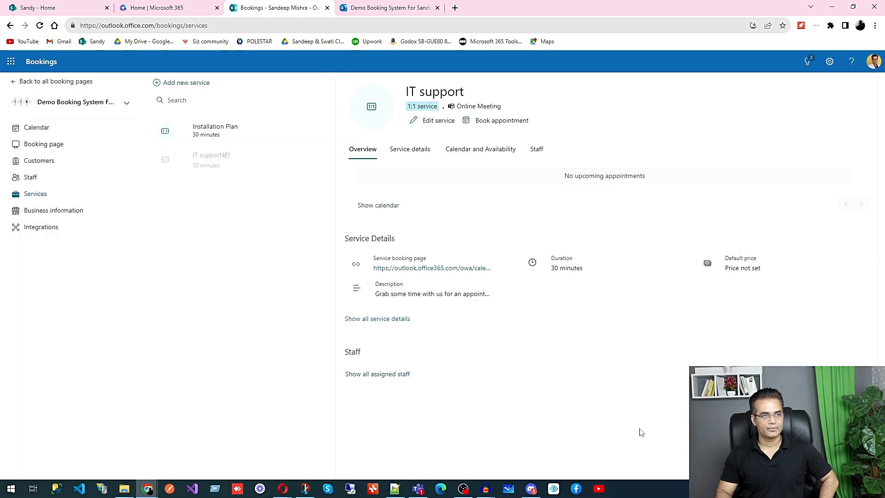
Step: Reload the public Demo Booking System page to check for the added Installation Plan service, and return to Bookings
click(380, 17)
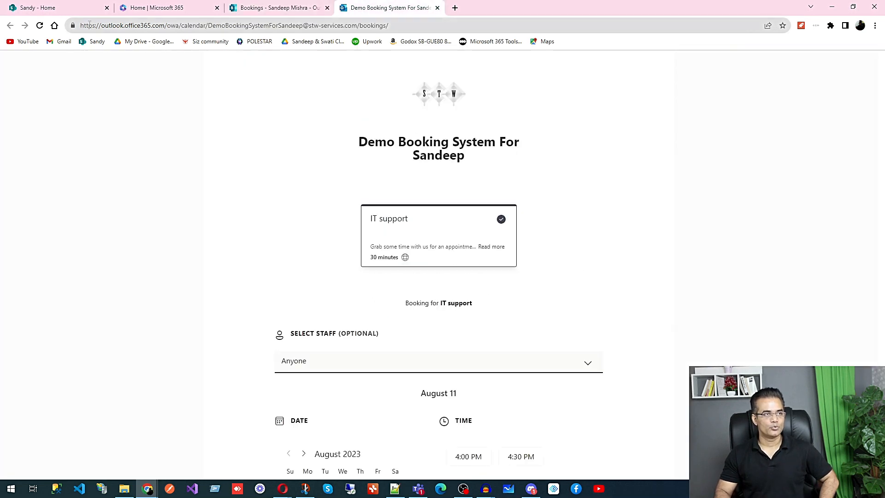
click(40, 25)
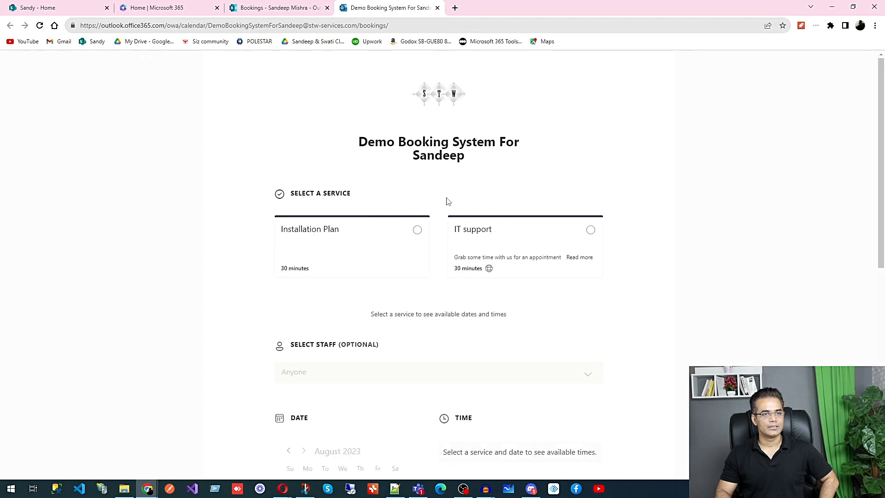
click(284, 9)
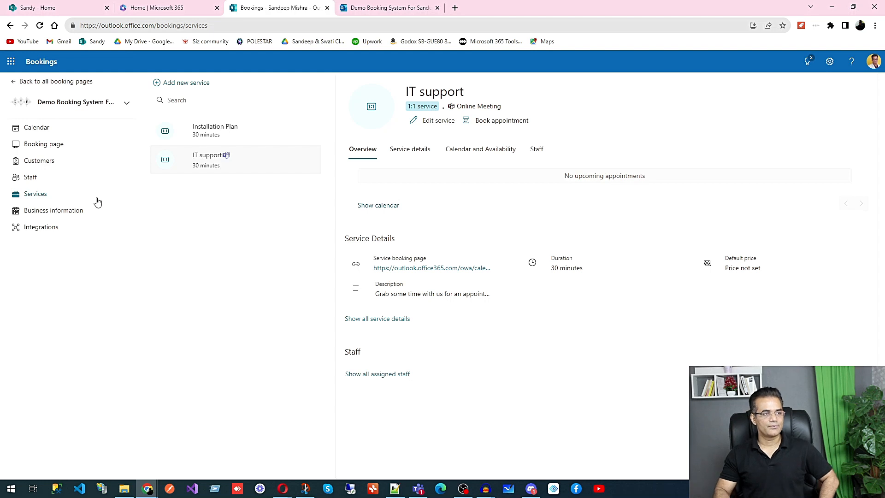
Step: Make Wednesday a day off in the business hours and save the business information
click(38, 181)
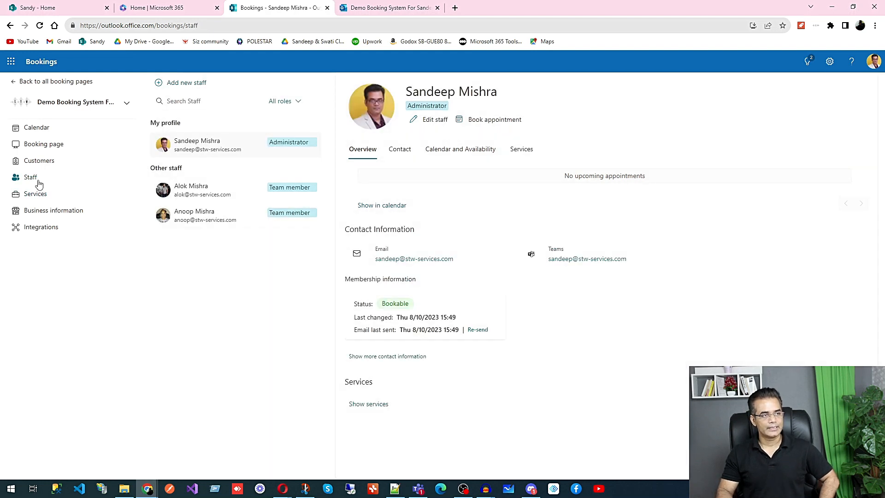
click(55, 212)
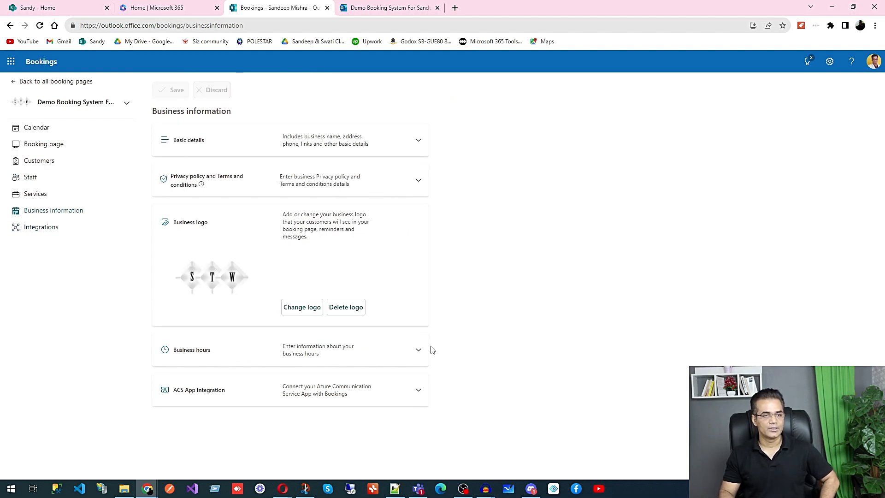
click(411, 353)
scroll(515, 295, down, 2)
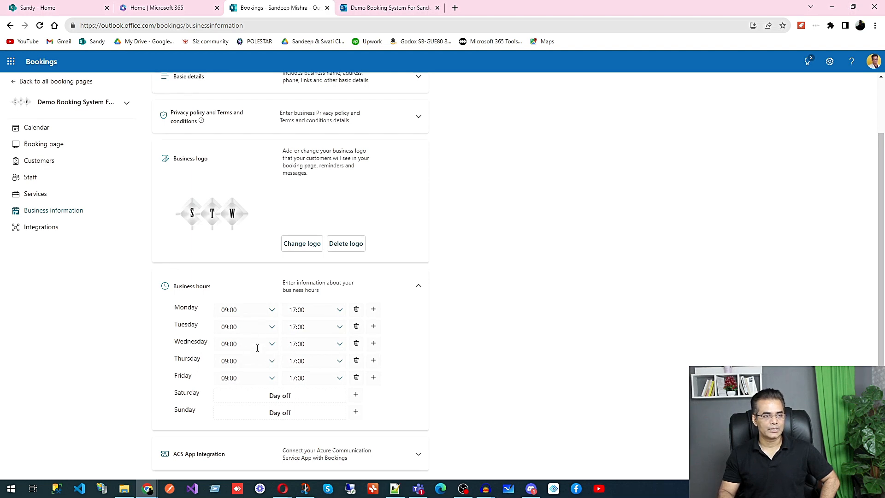
click(268, 346)
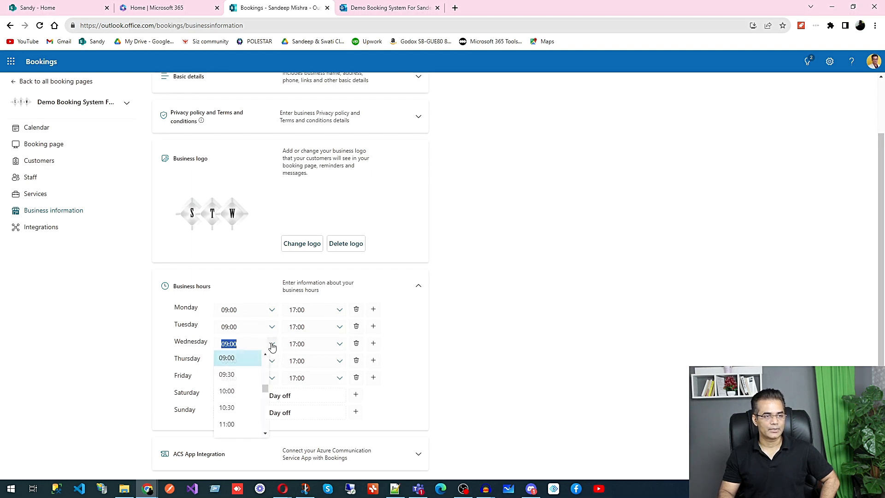
click(357, 345)
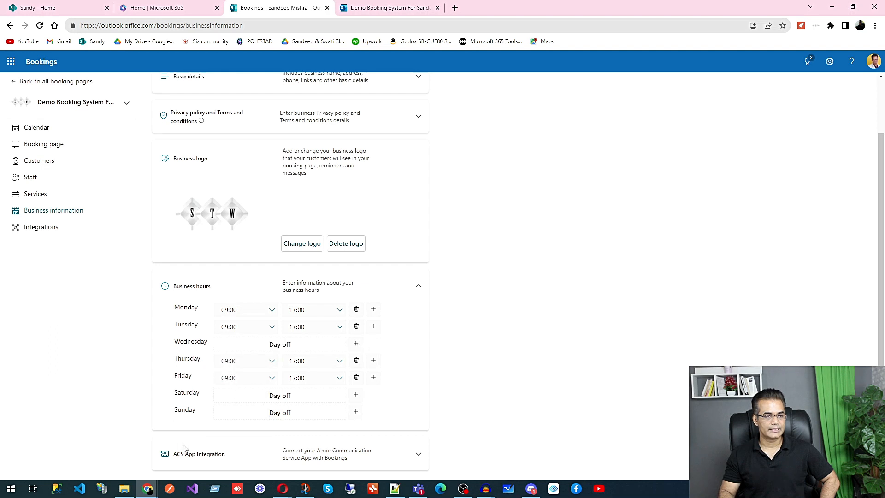
scroll(424, 212, up, 2)
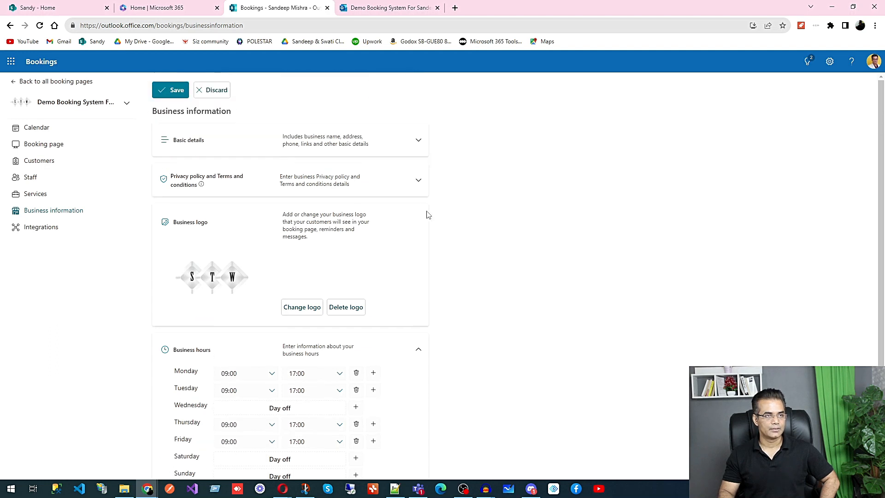
click(169, 90)
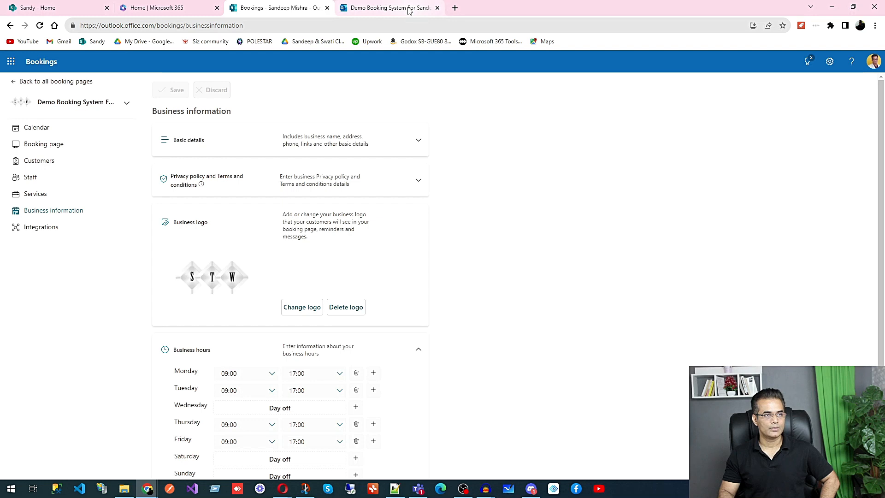
Step: Reload the public booking page and check which August 2023 dates are available for the IT support service
click(408, 10)
click(39, 25)
scroll(560, 251, down, 5)
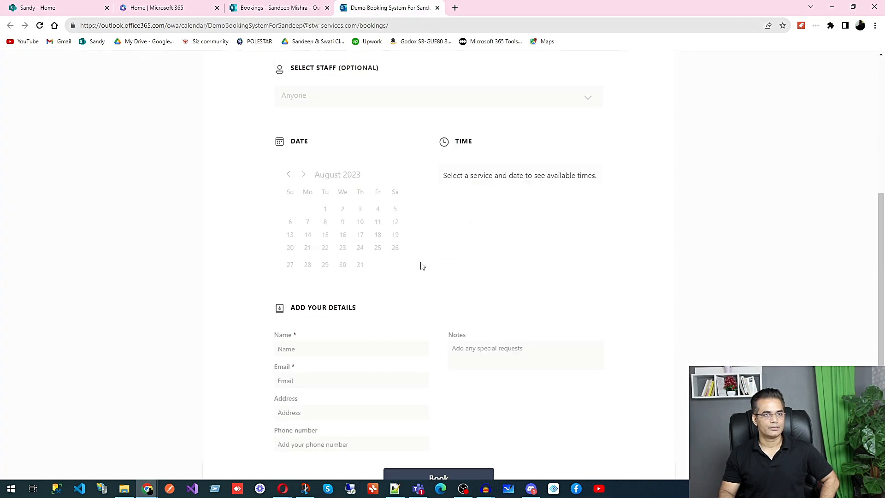
click(44, 30)
scroll(363, 228, down, 5)
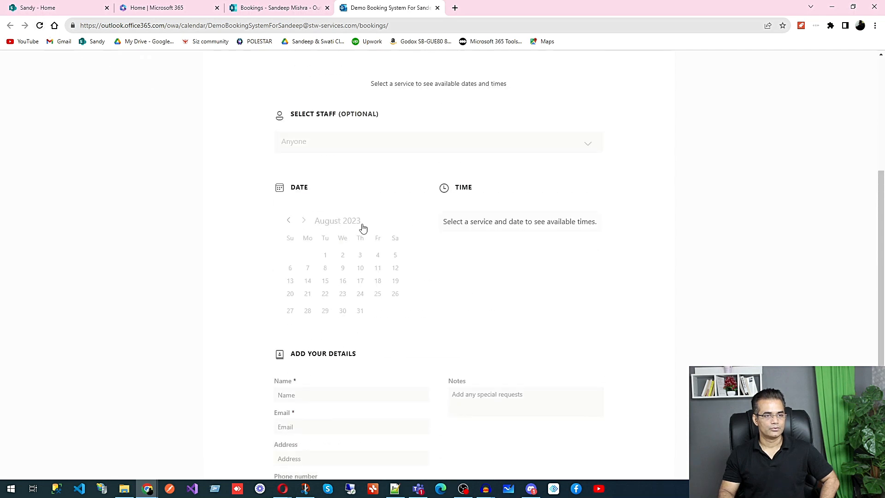
scroll(500, 229, up, 4)
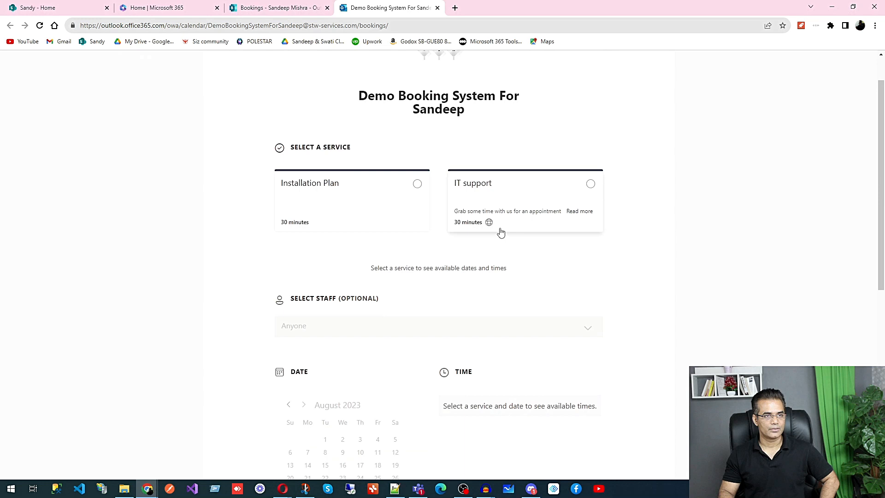
click(470, 201)
scroll(484, 219, down, 5)
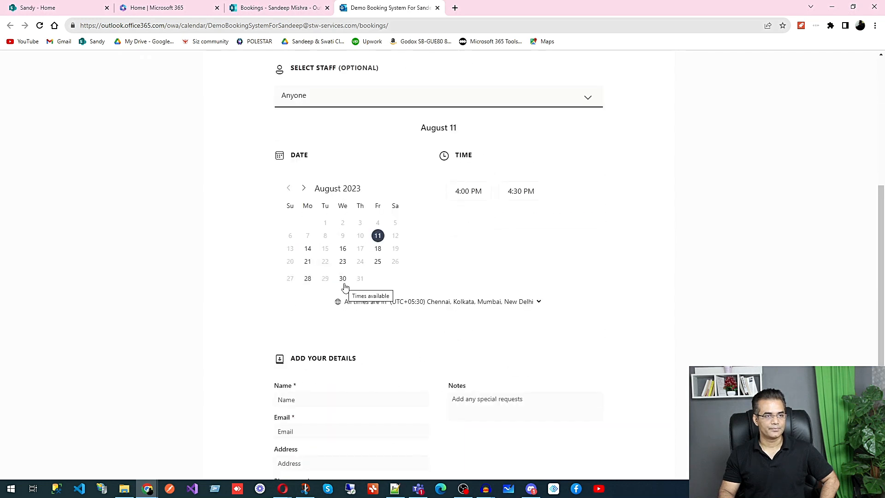
Step: Check which August 2023 dates are available for the Installation Plan service
scroll(372, 148, up, 3)
click(332, 120)
scroll(372, 221, down, 4)
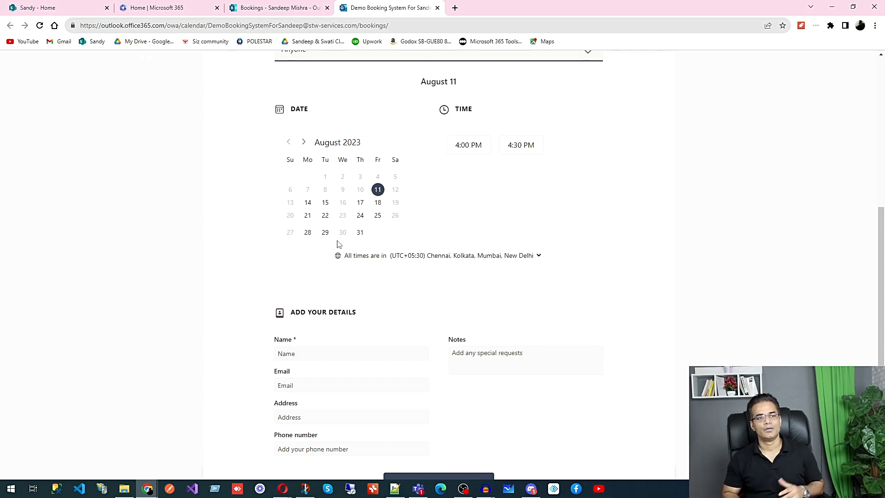
scroll(342, 240, up, 4)
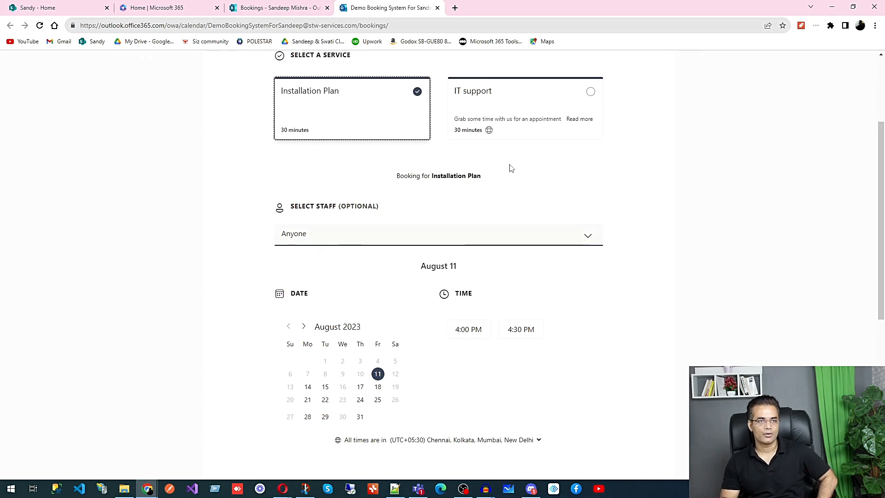
Step: Compare the Wednesday availability of IT support and Installation Plan, and recheck the saved business hours in Bookings
click(539, 103)
scroll(511, 161, down, 4)
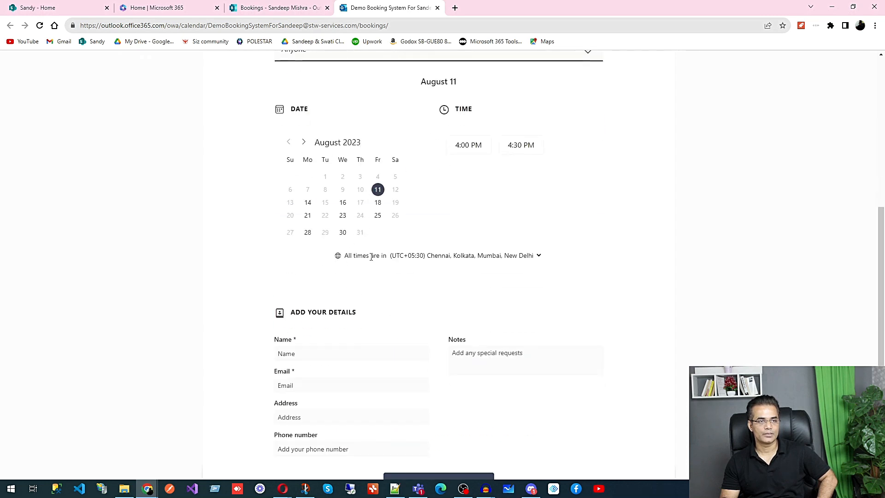
scroll(371, 257, up, 4)
click(353, 112)
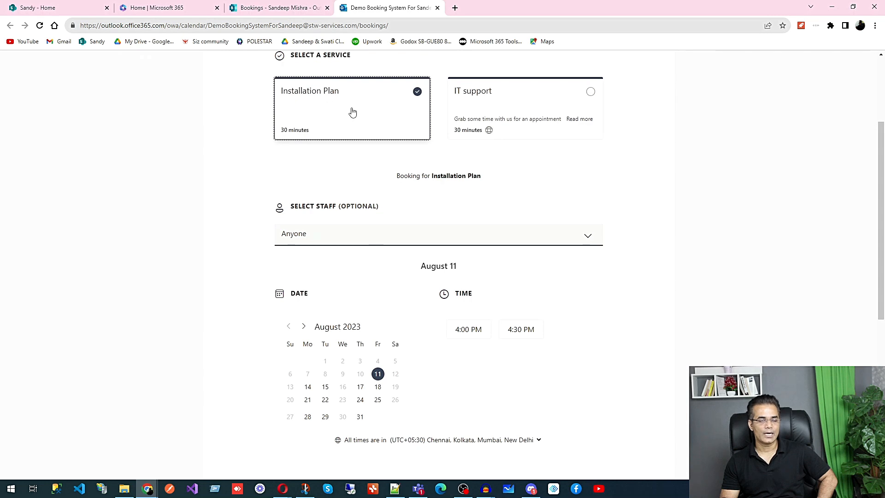
scroll(353, 112, down, 4)
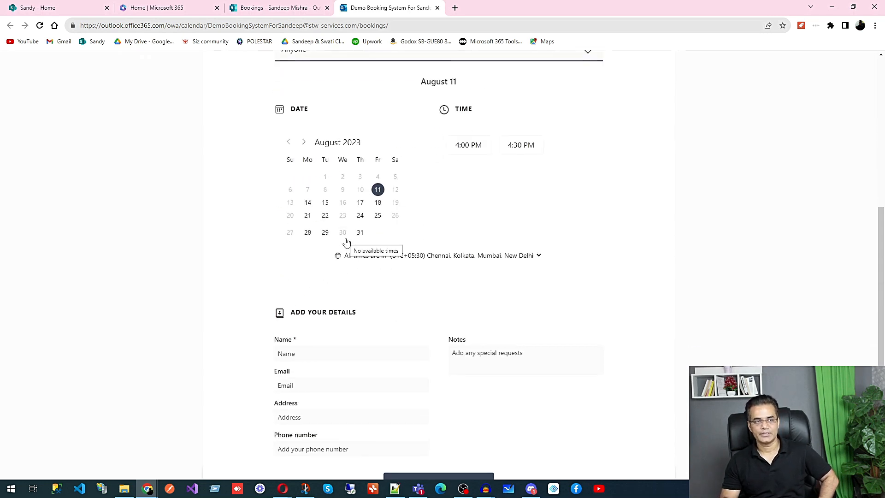
scroll(347, 242, up, 3)
click(265, 7)
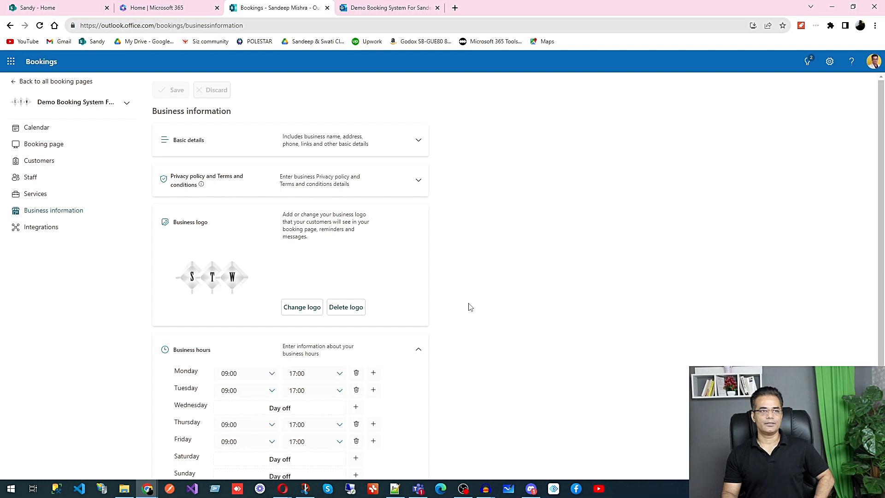
click(370, 9)
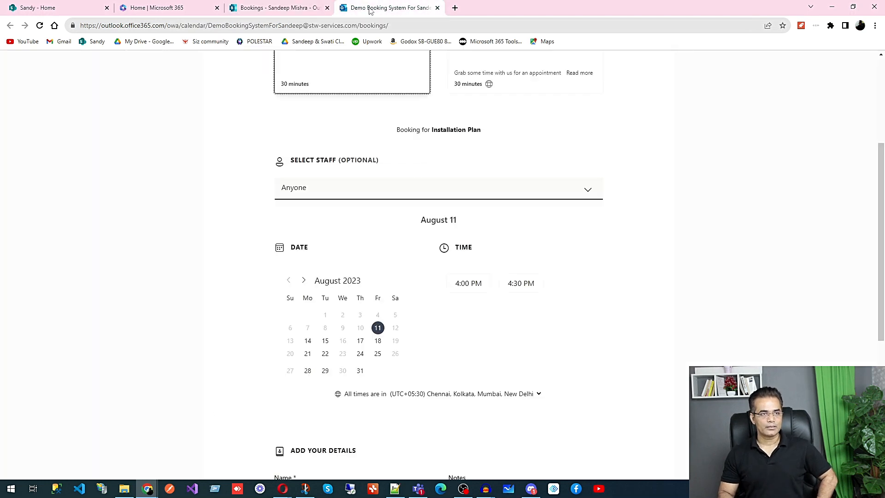
Step: Choose the IT support service and the 4:00 PM time slot on August 11 for a booking
scroll(413, 275, up, 4)
click(527, 248)
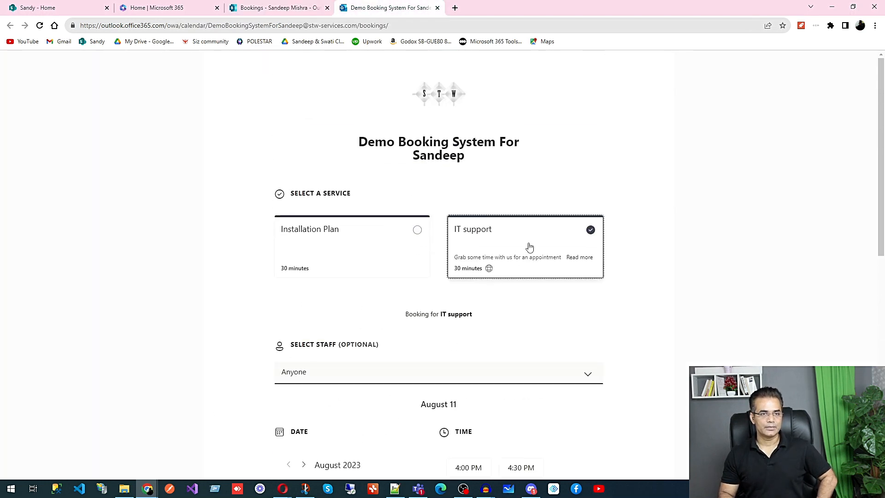
scroll(529, 248, down, 3)
scroll(530, 248, down, 3)
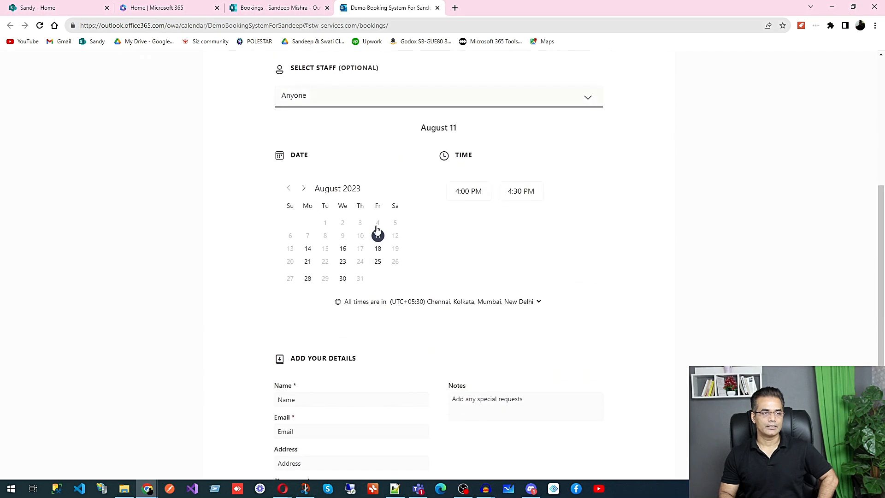
click(469, 200)
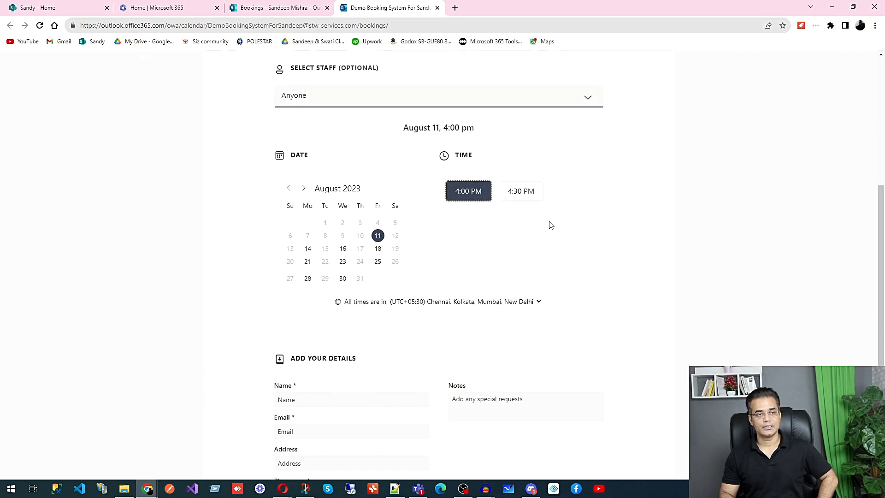
Step: Fill in the customer's name, e-mail, address and phone number, and submit the appointment booking
scroll(535, 226, down, 4)
click(308, 216)
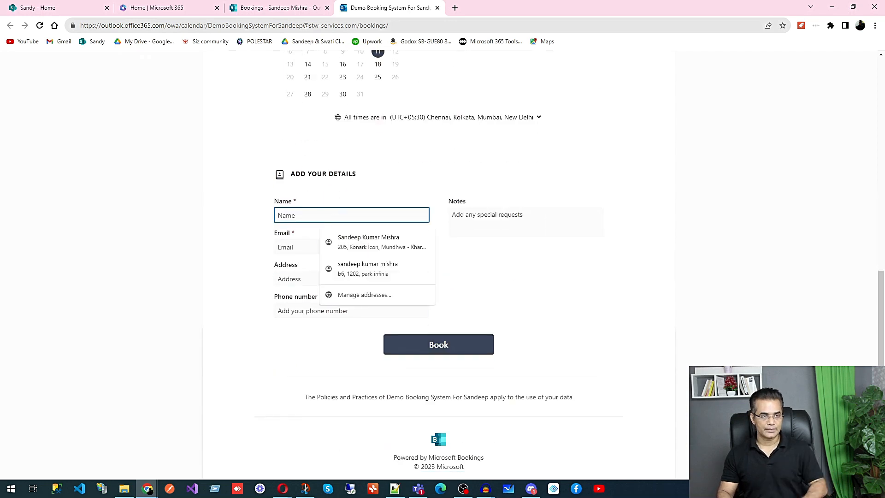
click(409, 239)
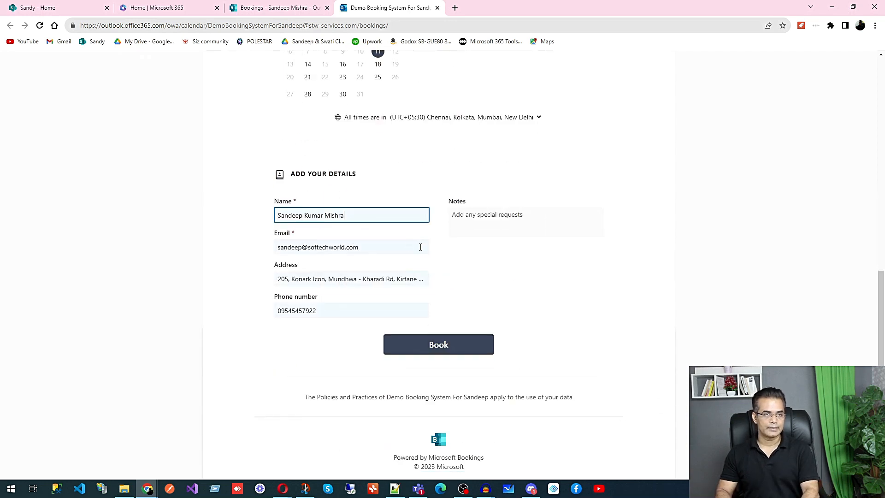
click(381, 249)
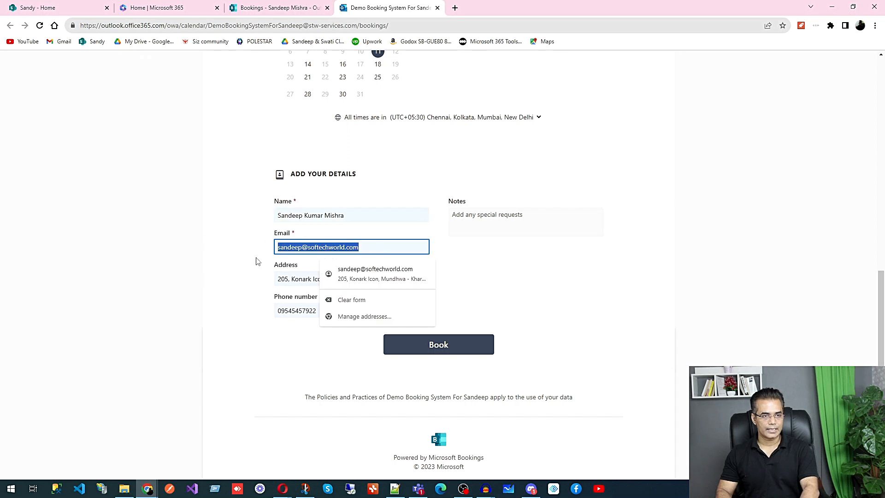
text(va)
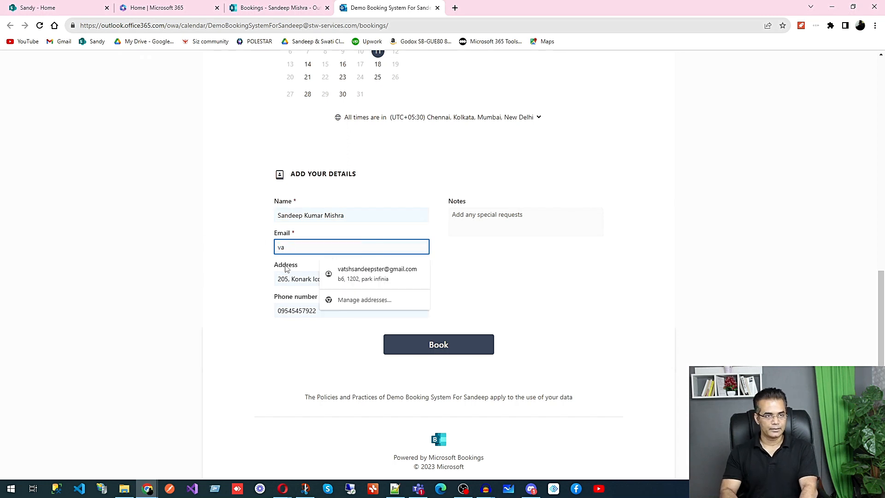
click(365, 277)
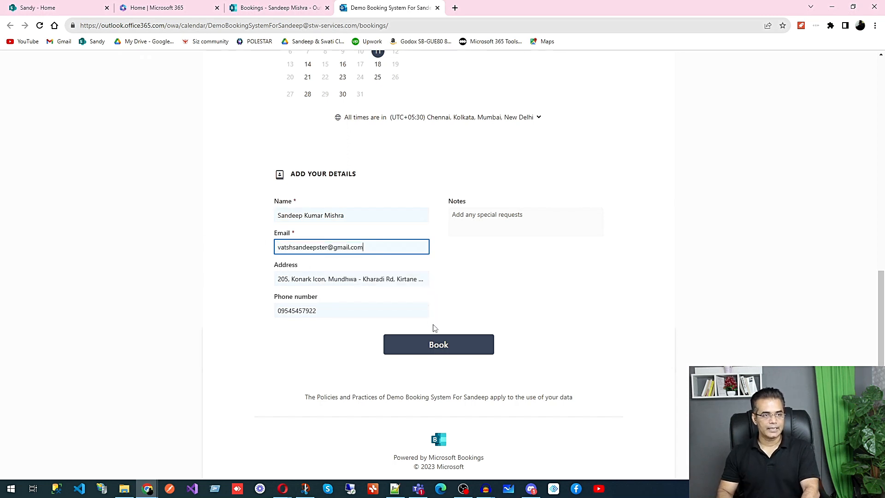
click(439, 351)
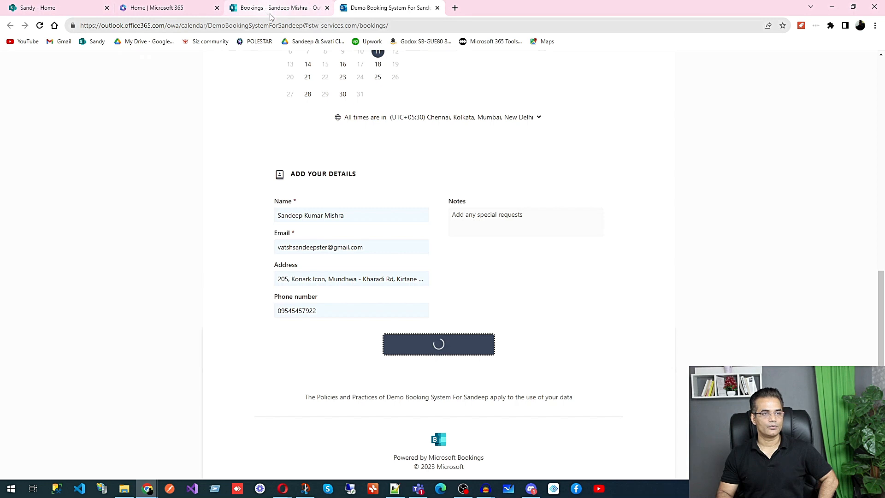
scroll(386, 129, up, 3)
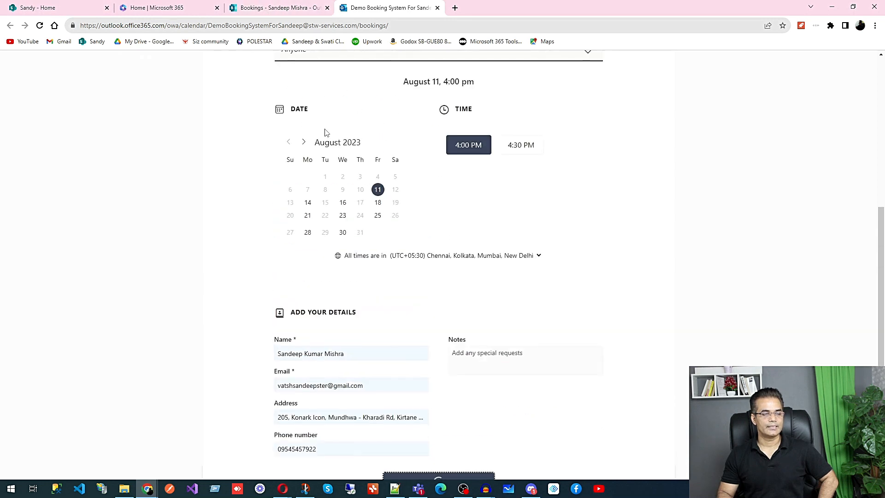
Step: Check in Bookings that the IT support appointment is on the August 2023 calendar and that the customer record exists
click(249, 9)
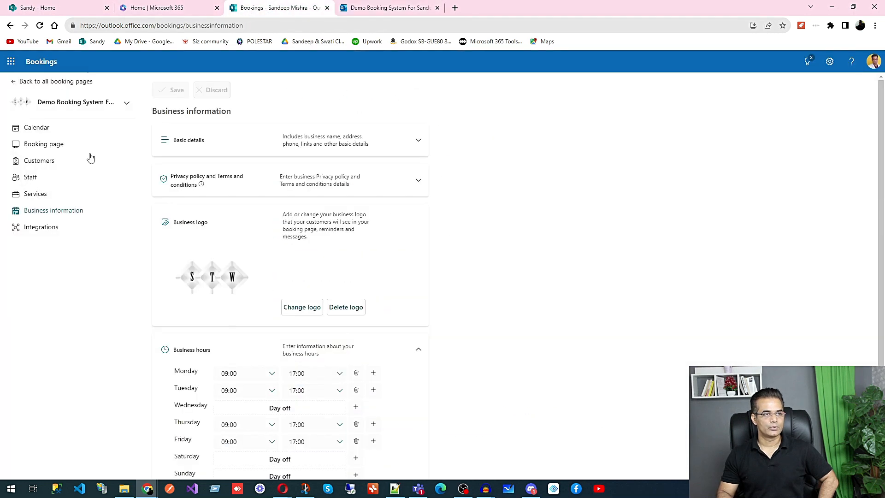
click(39, 128)
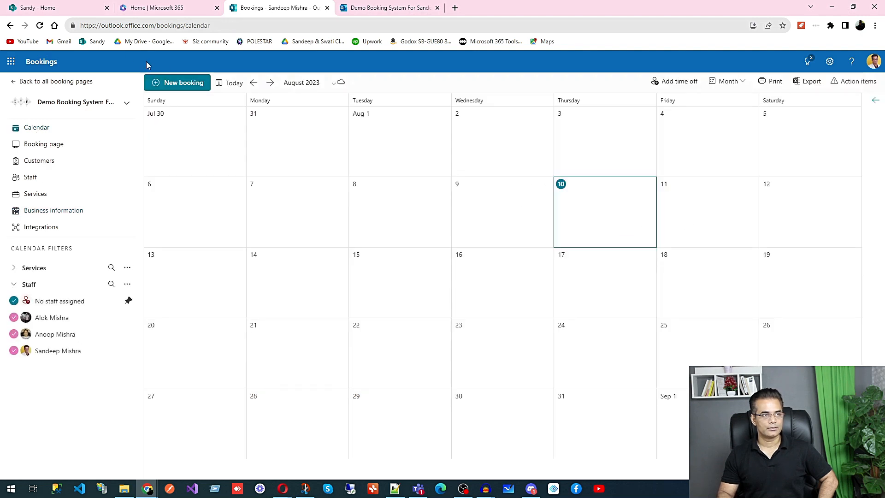
click(40, 26)
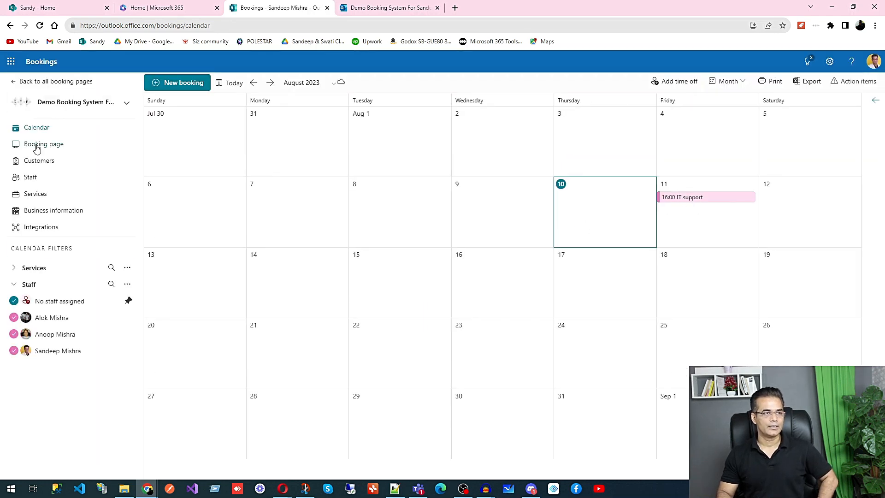
click(38, 160)
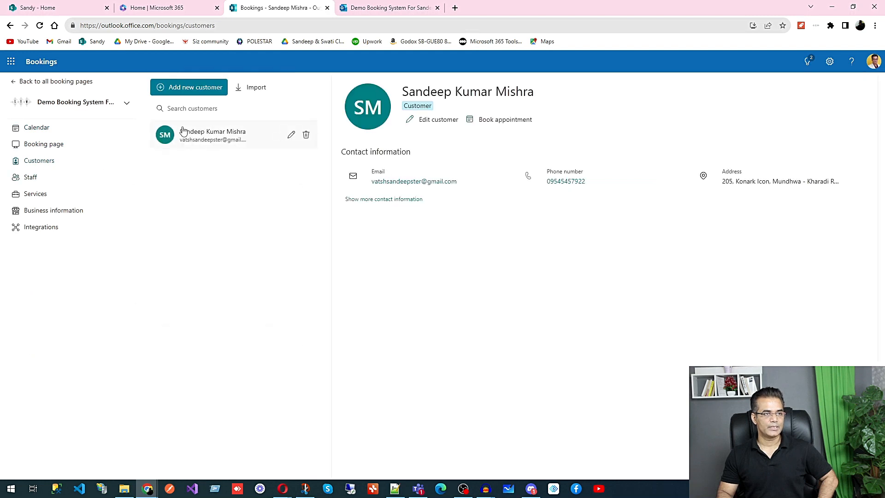
Step: Open Gmail in a new browser tab and read the IT support booking confirmation e-mail
click(455, 7)
click(63, 42)
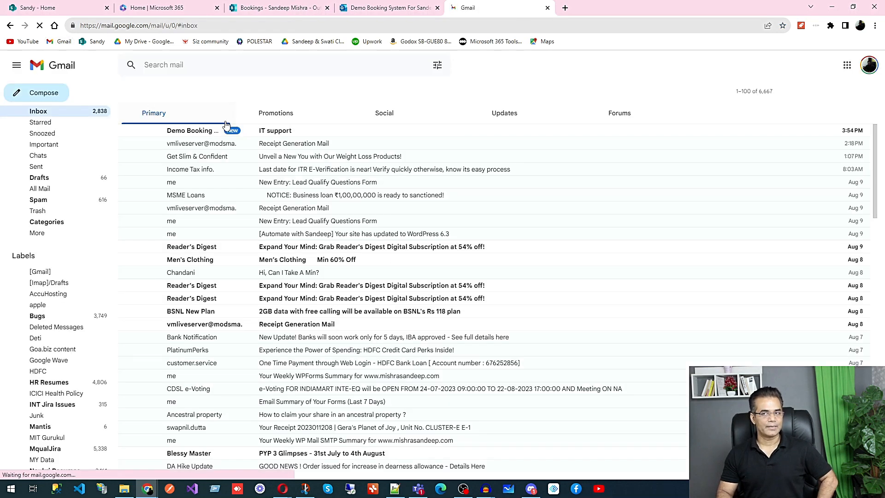
click(273, 134)
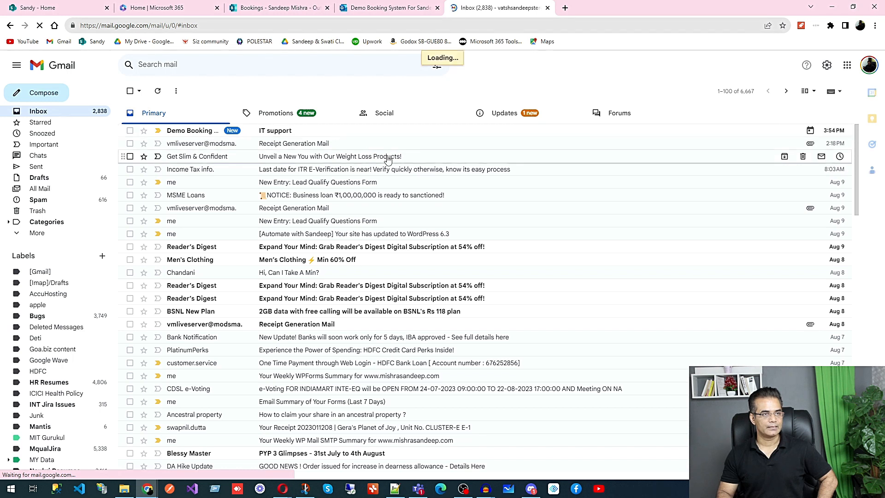
scroll(295, 235, down, 5)
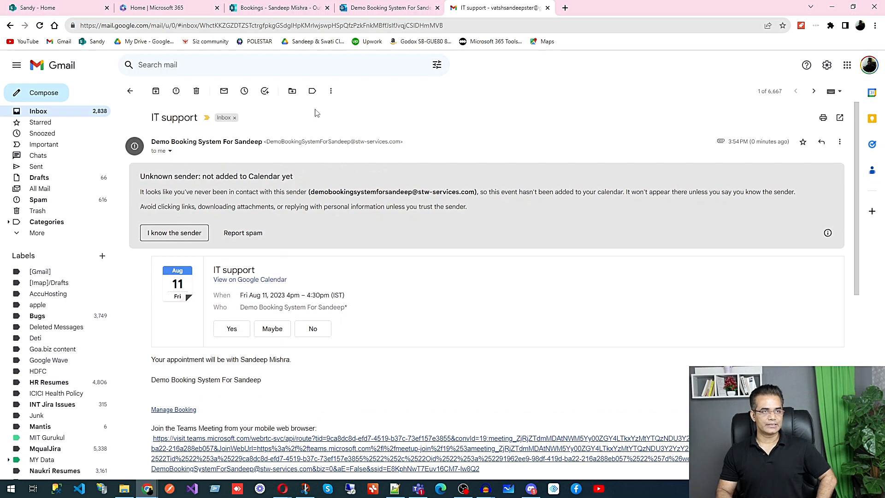
Step: Review the booking confirmation page and compare it with the customer record in Bookings
click(376, 9)
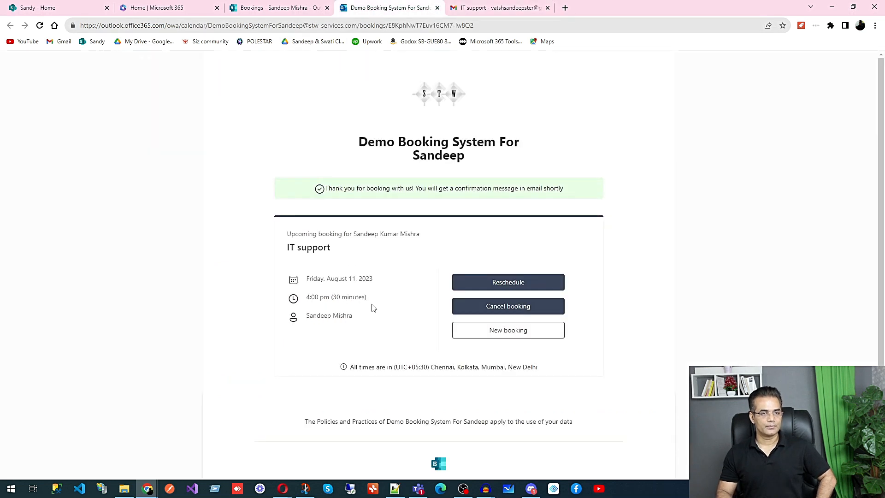
click(283, 9)
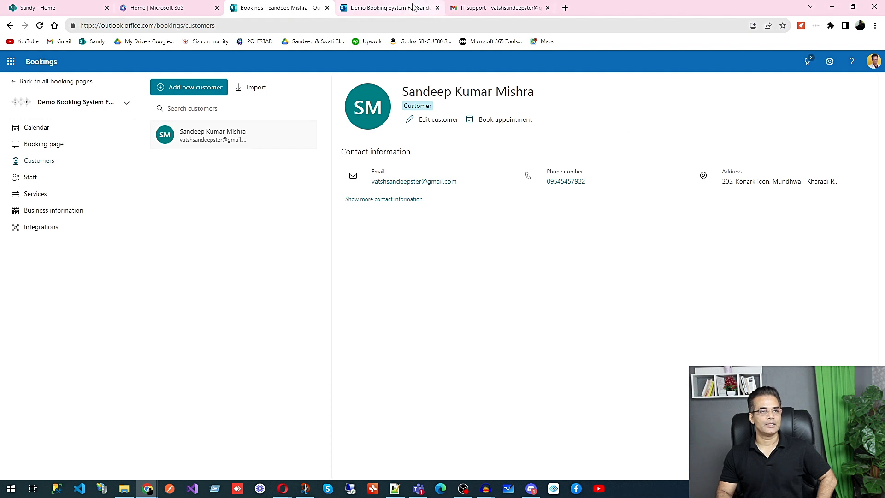
click(383, 7)
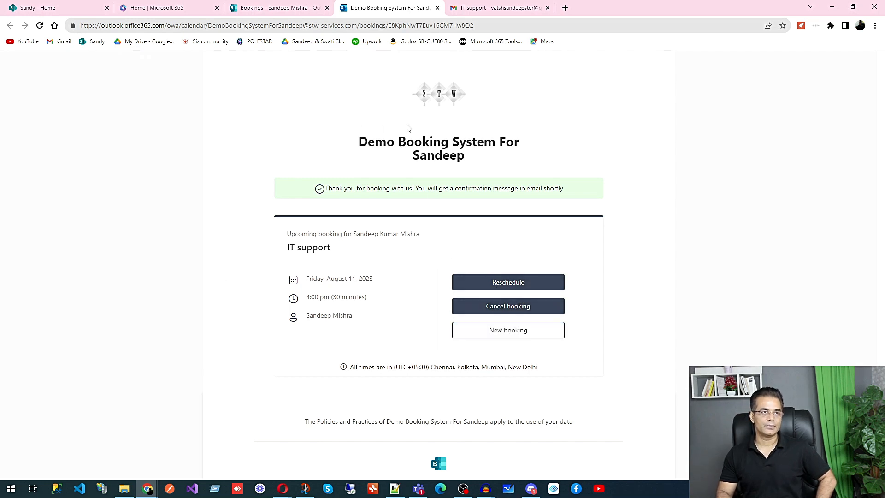
Step: Return to the IT support e-mail in Gmail, reload it and examine its appointment details, Manage Booking link and Teams meeting links
click(487, 8)
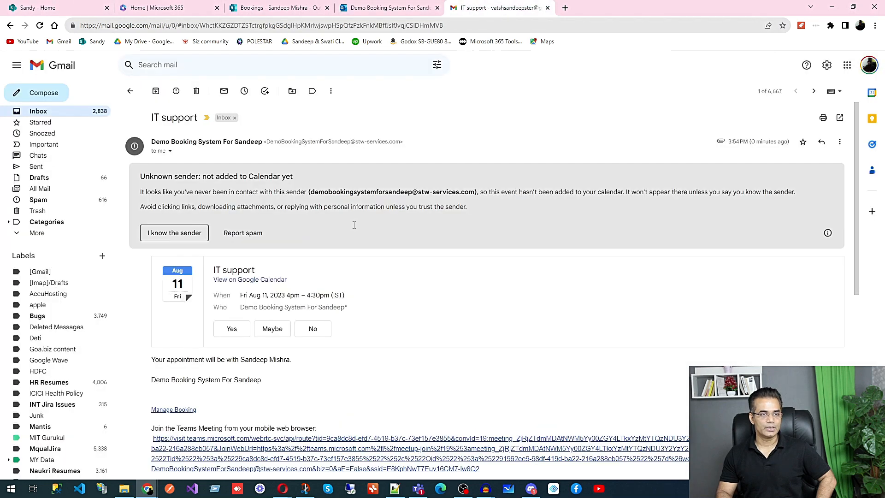
scroll(354, 225, down, 7)
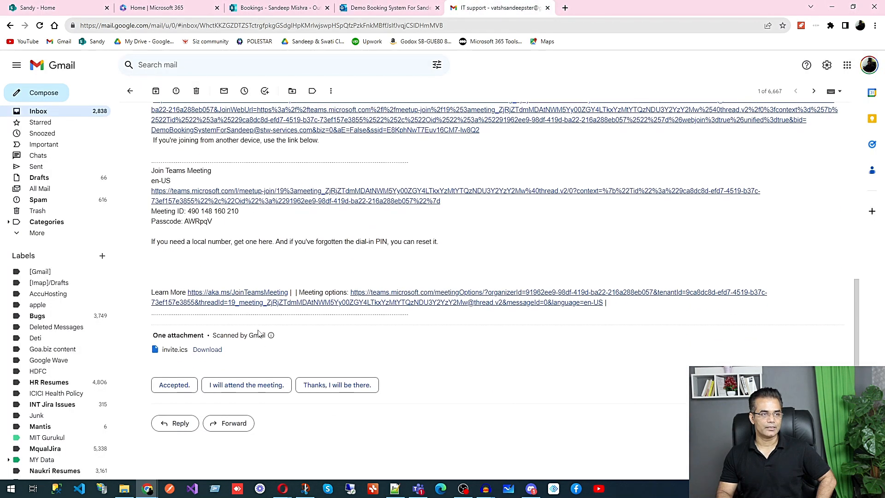
click(40, 26)
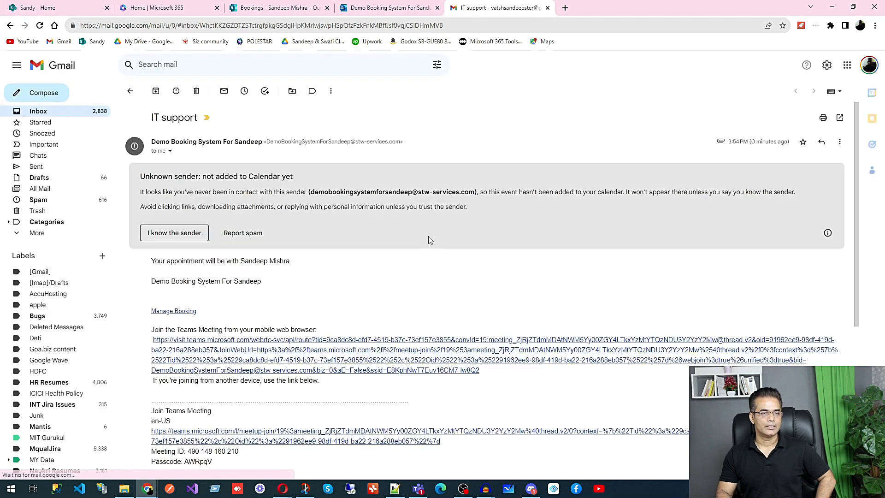
scroll(429, 240, down, 4)
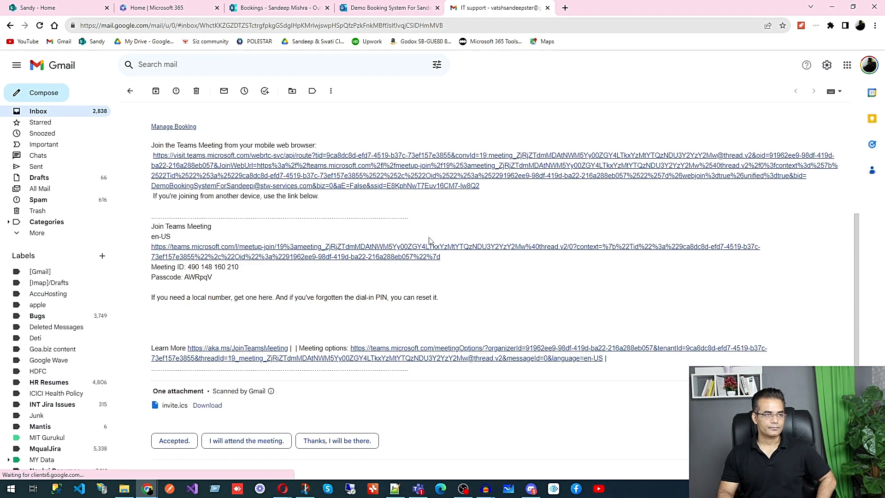
scroll(189, 233, up, 3)
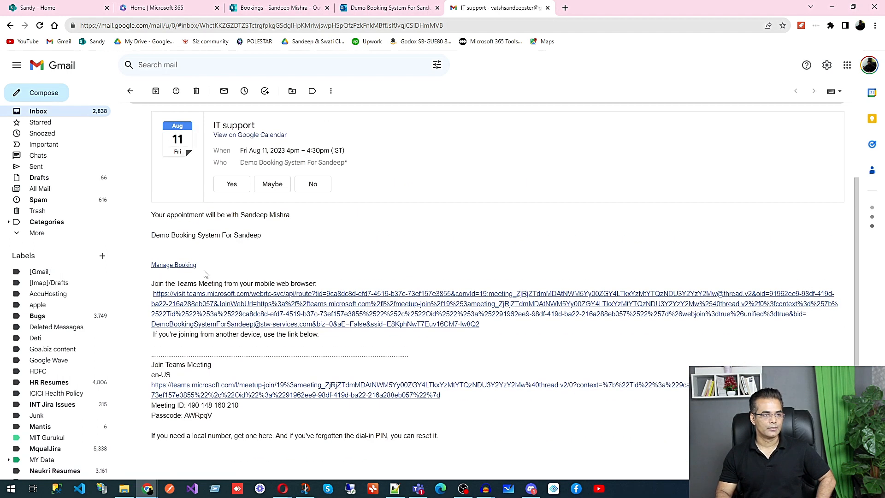
scroll(208, 273, up, 2)
scroll(211, 273, up, 1)
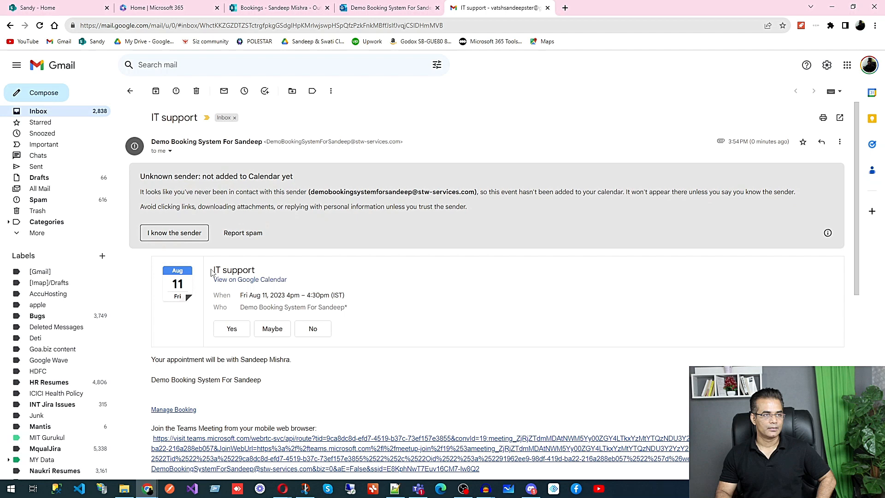
Step: Return to the Bookings calendar and examine its service and staff filters, including the options for Installation Plan
click(387, 8)
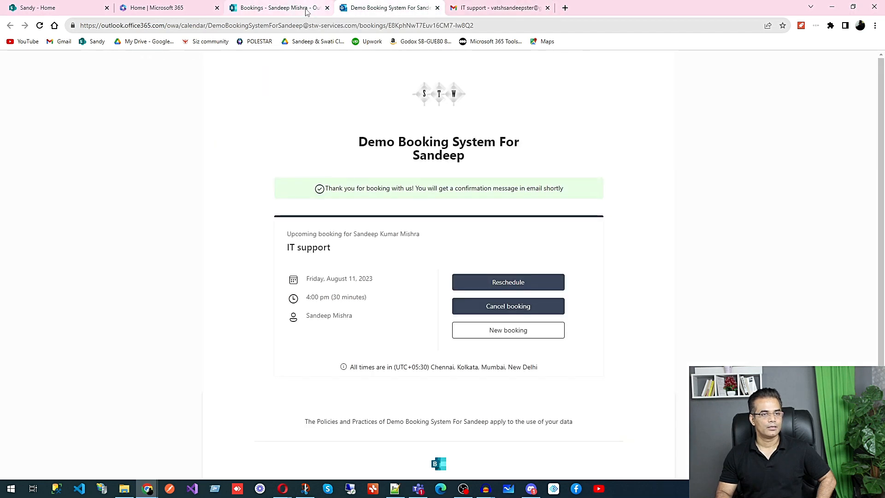
click(293, 10)
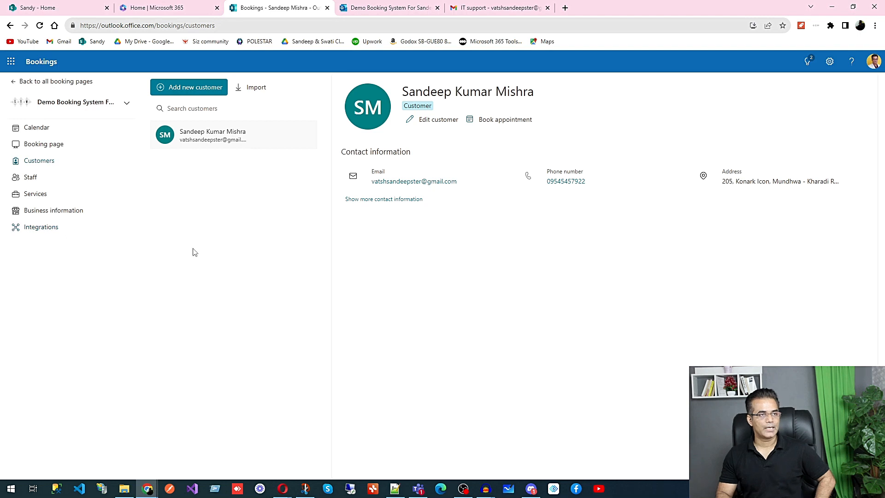
click(36, 128)
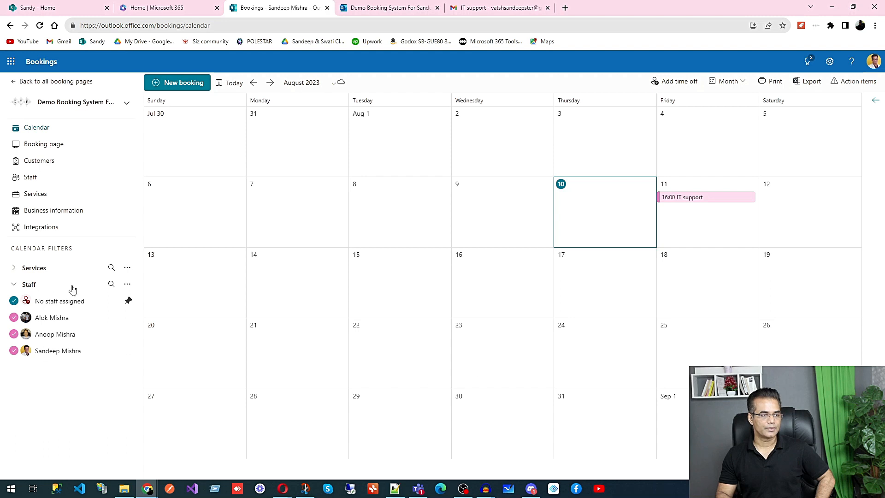
click(21, 270)
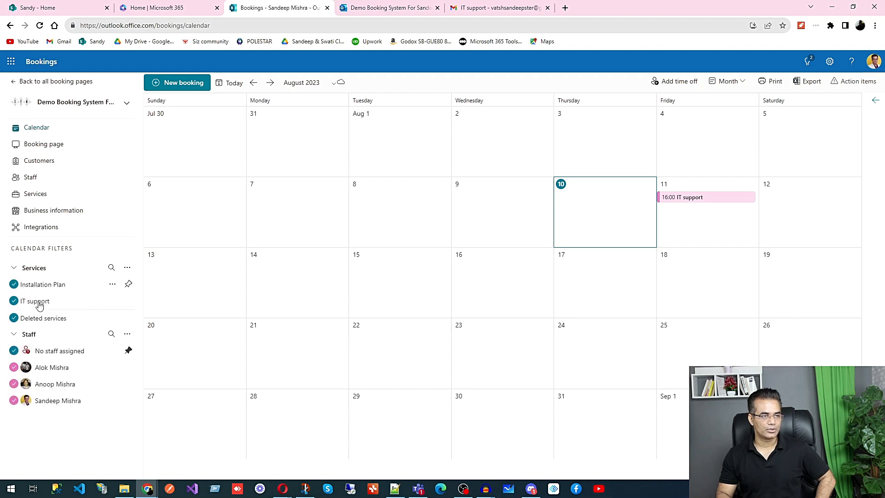
click(115, 289)
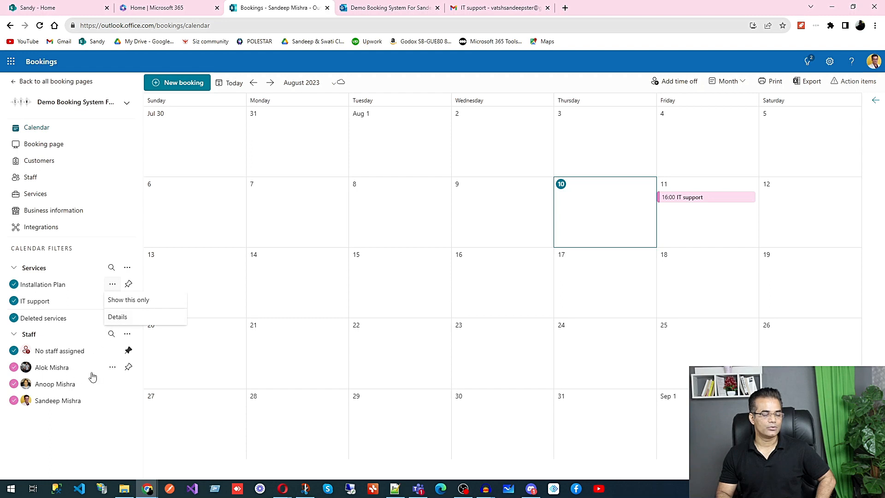
click(74, 431)
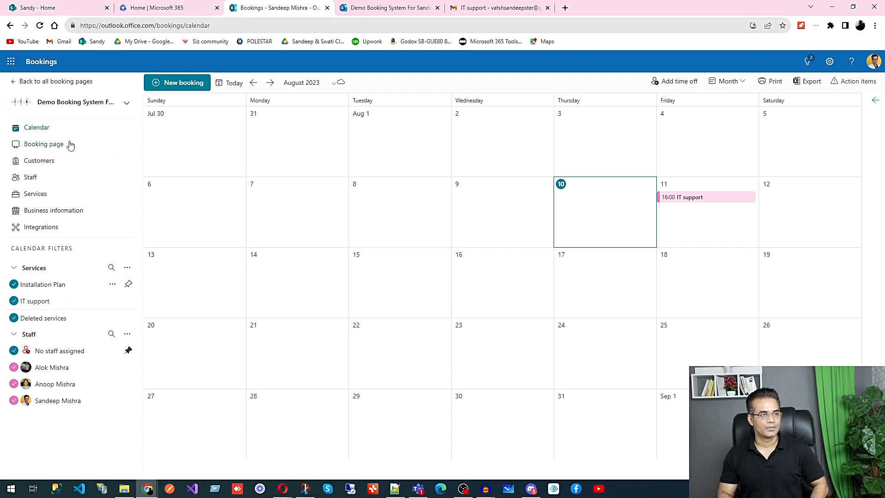
Step: View the list of shared booking pages and the Bookings start page, and return to the demo booking page's calendar
click(69, 107)
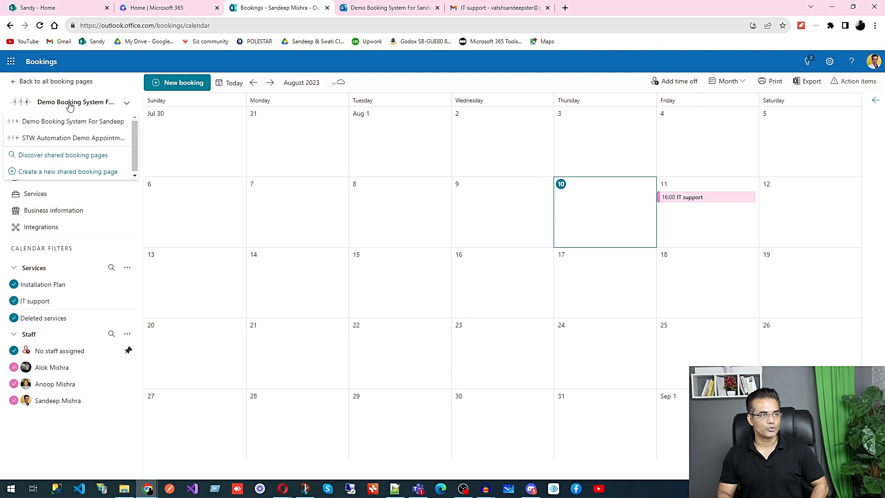
click(128, 83)
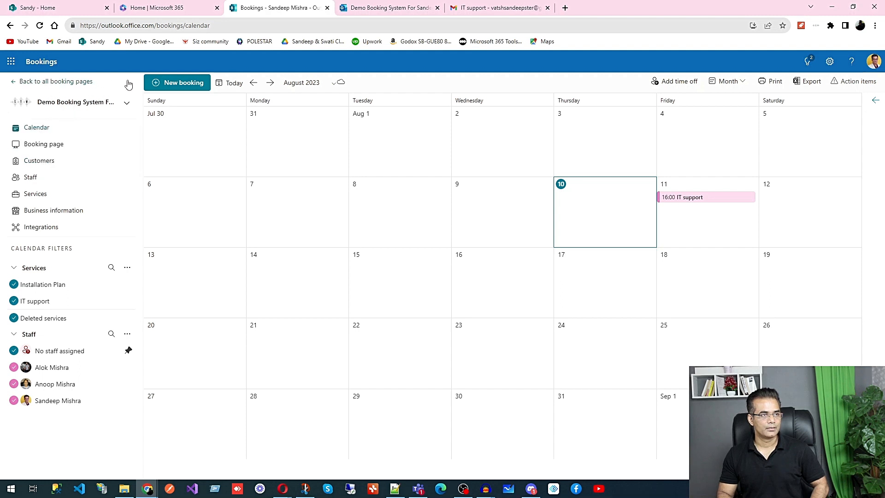
click(11, 26)
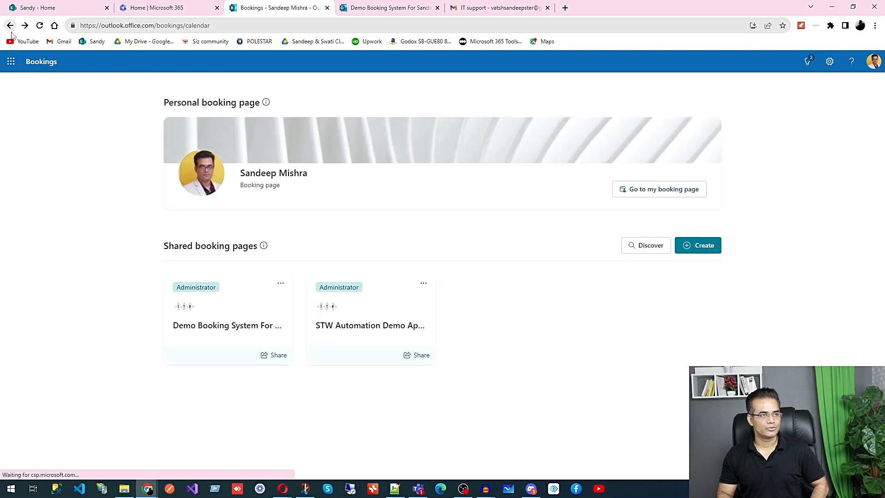
Step: Copy the public link from the booking page settings, and select the Link version of the embed code
click(34, 144)
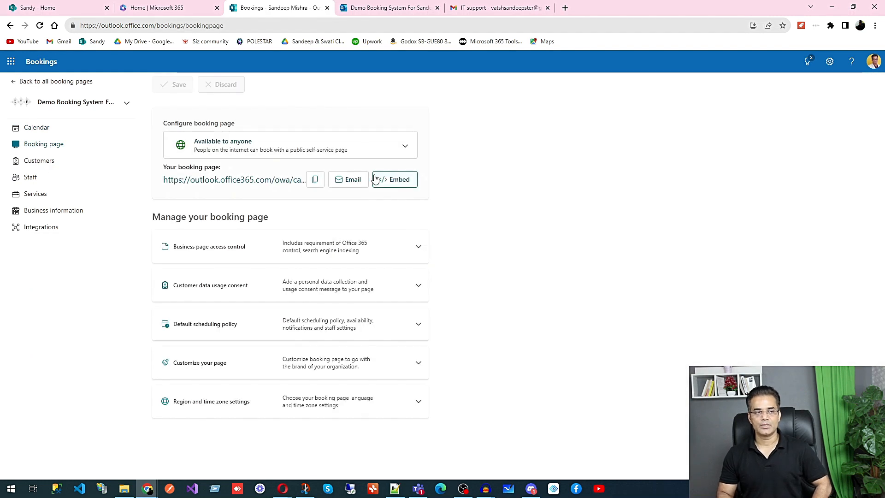
click(314, 180)
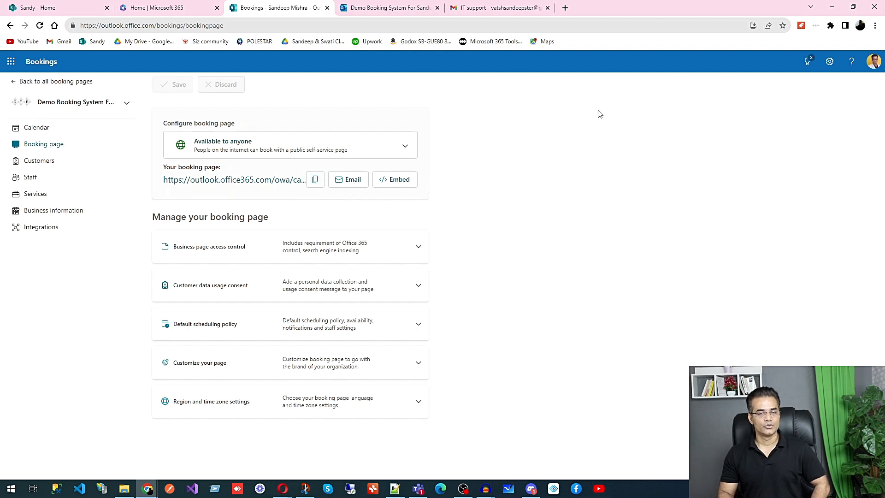
click(404, 181)
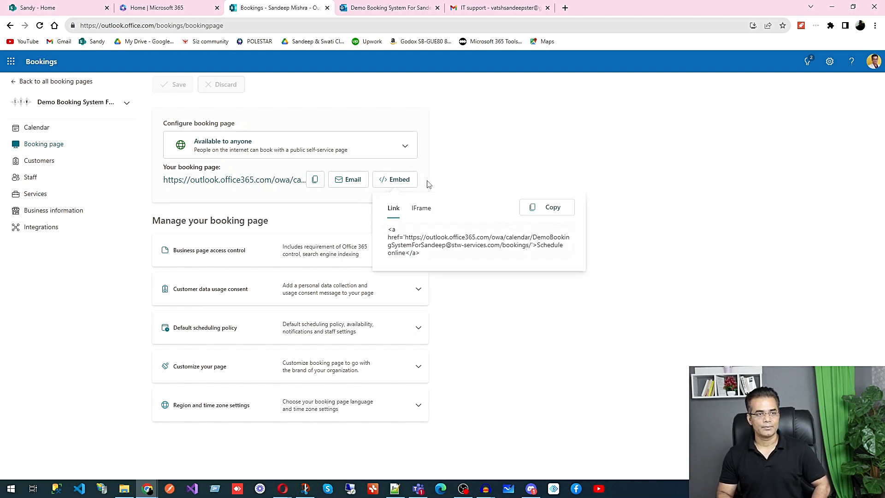
drag(425, 253, 390, 229)
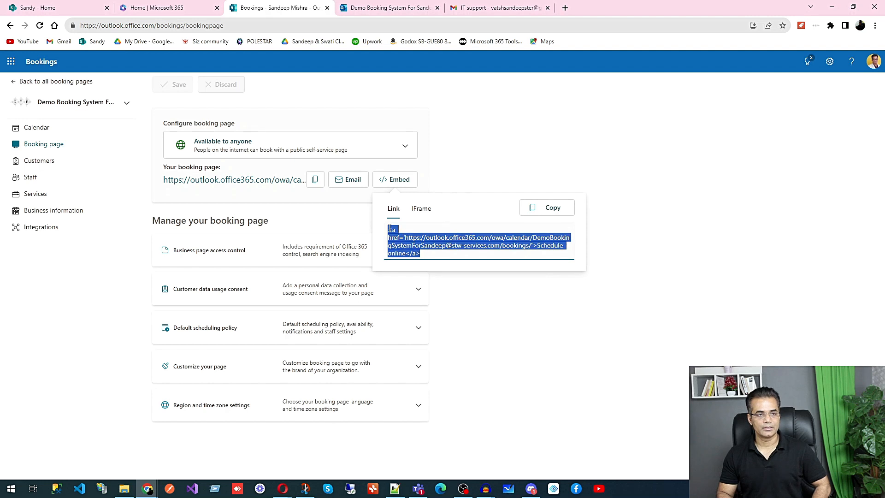